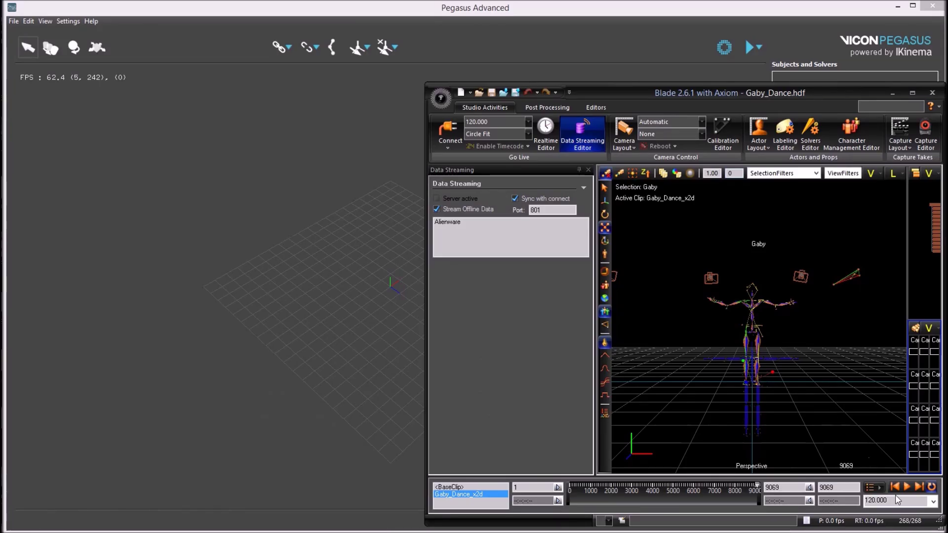
Play the Gaby_Dance take in Blade so it streams, then bring Pegasus Advanced forward
{"action": "left_click", "coordinate": [906, 487]}
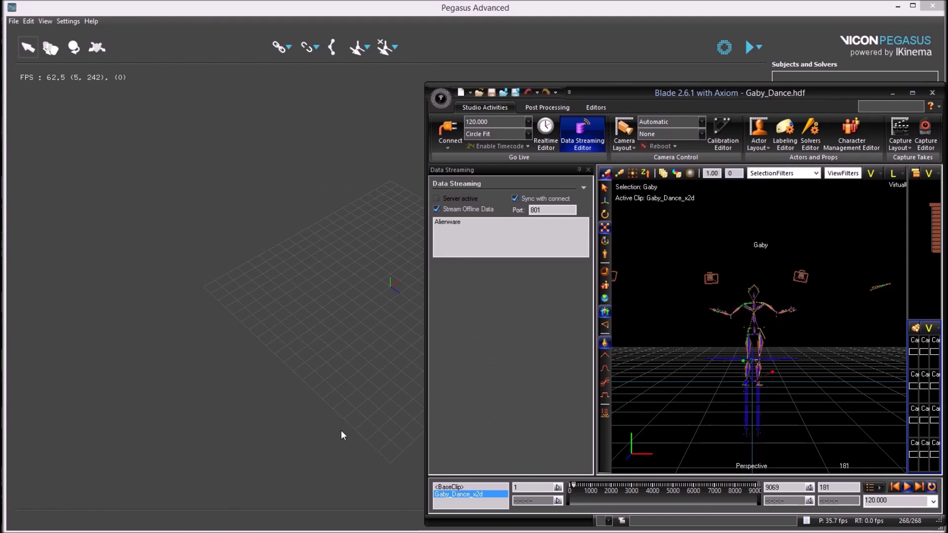
{"action": "left_click", "coordinate": [336, 368]}
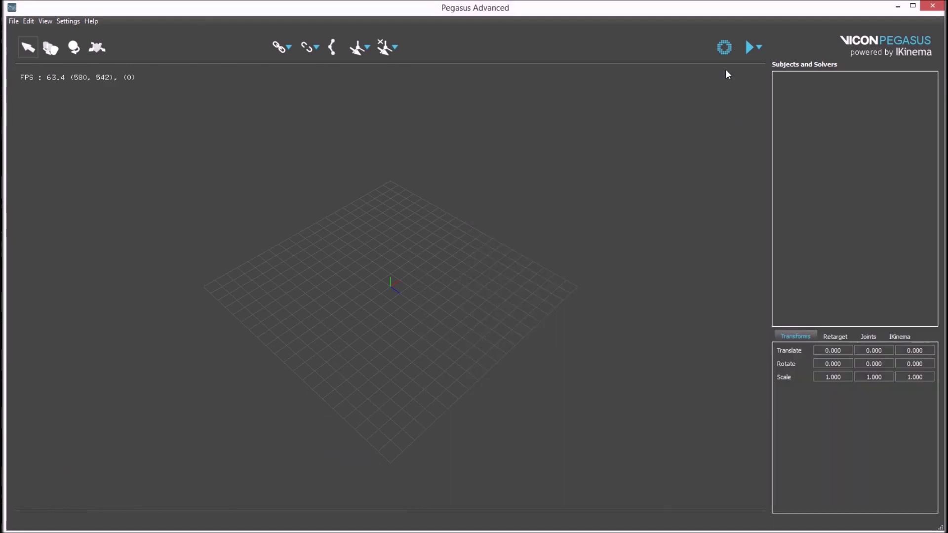
Import Gaby's streamed skeleton, ping the localhost port 801 server, and reconnect to the live stream
{"action": "left_click", "coordinate": [722, 49]}
{"action": "left_click_drag", "start_coordinate": [537, 364], "coordinate": [494, 353], "text": "alt"}
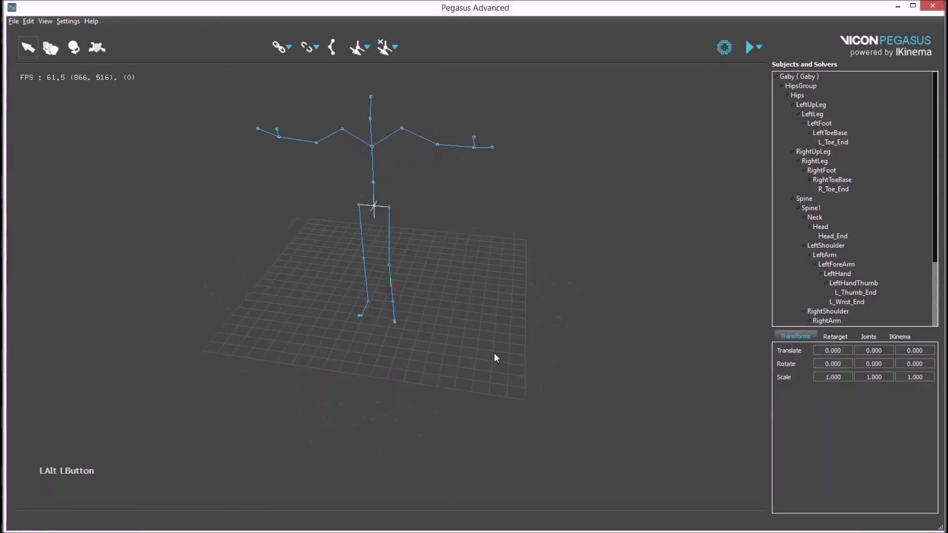
{"action": "left_click", "coordinate": [69, 21]}
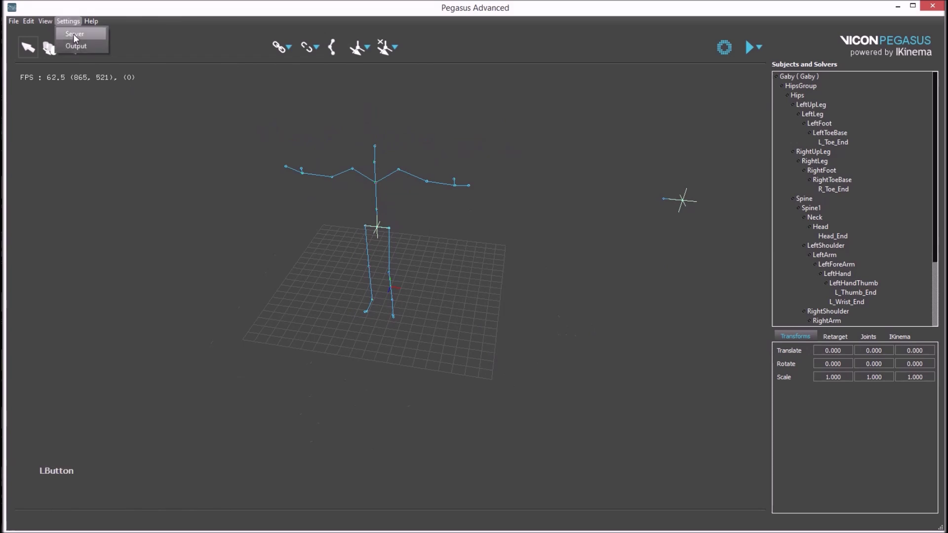
{"action": "left_click", "coordinate": [73, 33]}
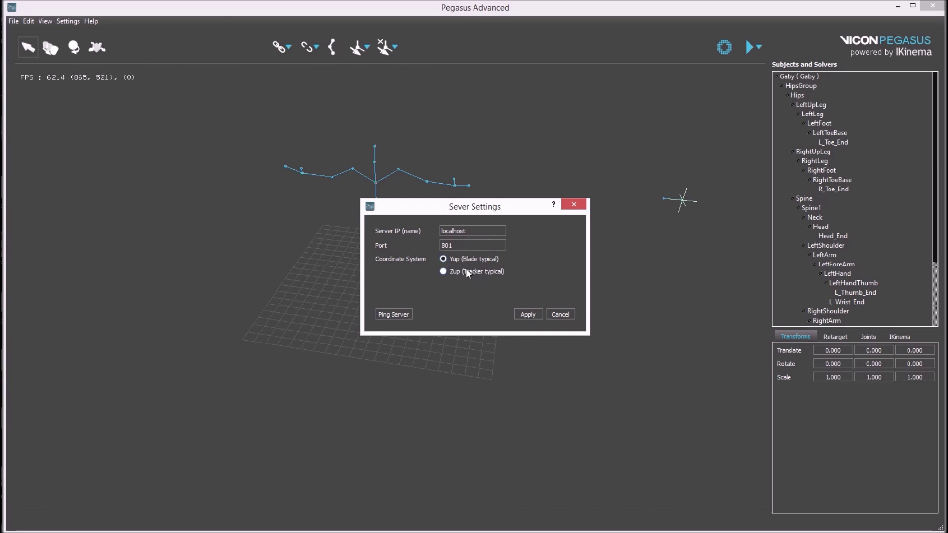
{"action": "left_click", "coordinate": [394, 315]}
{"action": "left_click", "coordinate": [561, 314]}
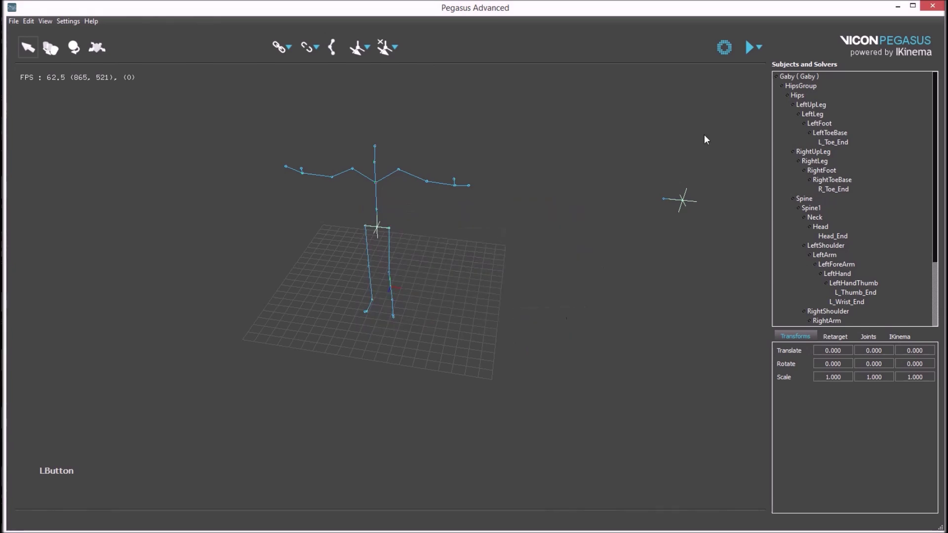
{"action": "left_click", "coordinate": [724, 51]}
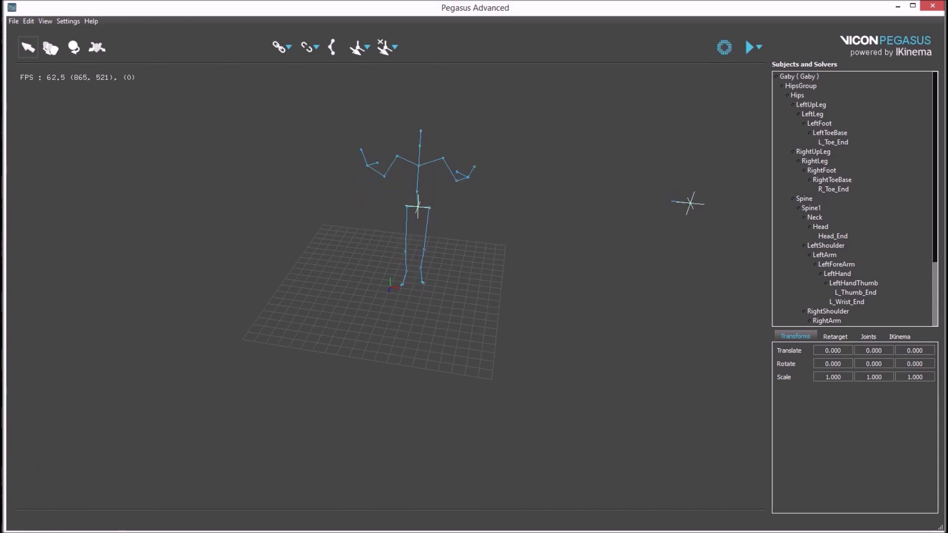
{"action": "left_click", "coordinate": [474, 532]}
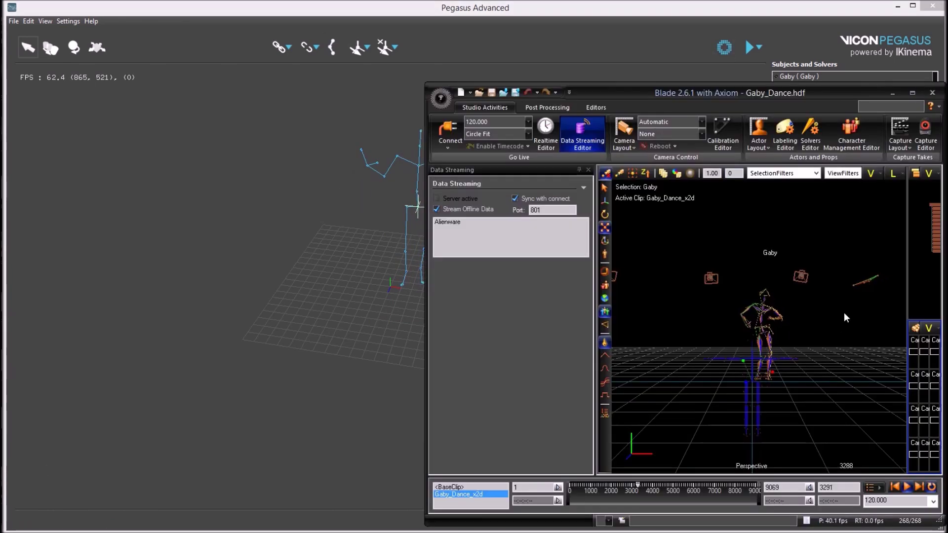
Back in Pegasus, update the imported characters from the Blade stream
{"action": "left_click", "coordinate": [320, 343]}
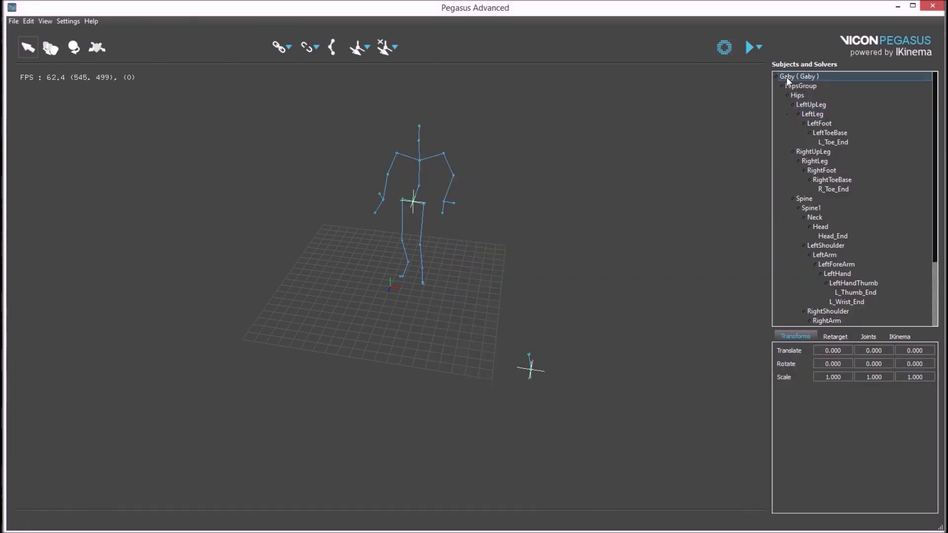
{"action": "scroll", "coordinate": [837, 219], "scroll_direction": "down", "scroll_amount": 3}
{"action": "scroll", "coordinate": [849, 272], "scroll_direction": "up", "scroll_amount": 3}
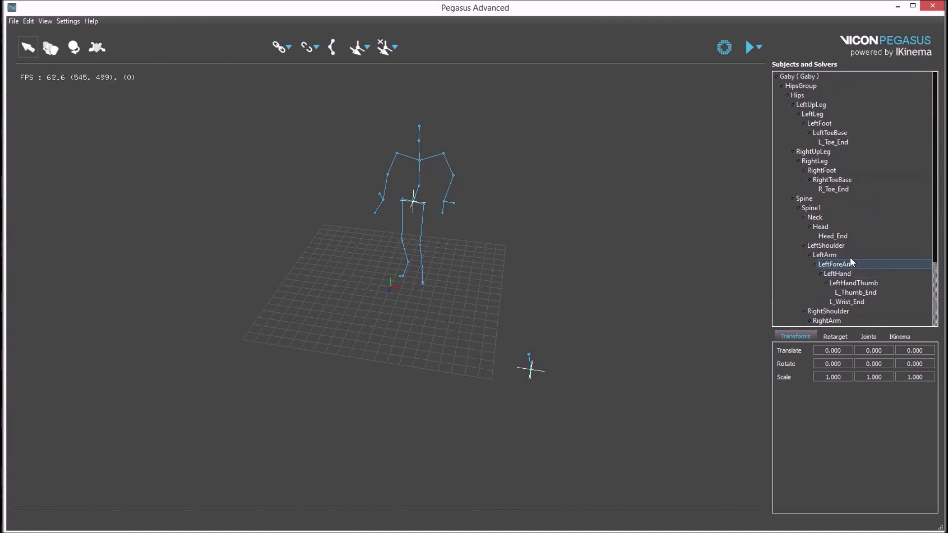
{"action": "left_click", "coordinate": [722, 50]}
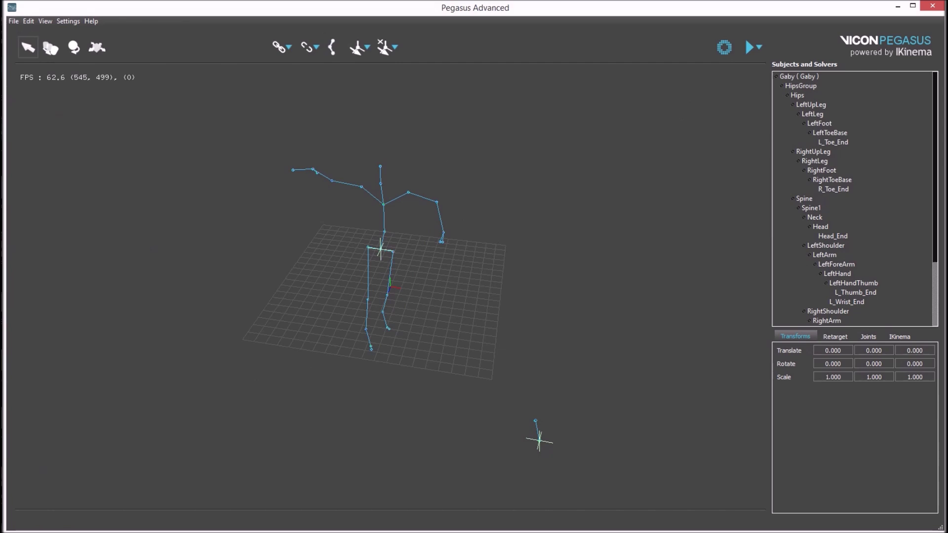
Stop Blade's take at frame 9069 and view the T-posed skeleton front-on in Pegasus
{"action": "left_click", "coordinate": [395, 532]}
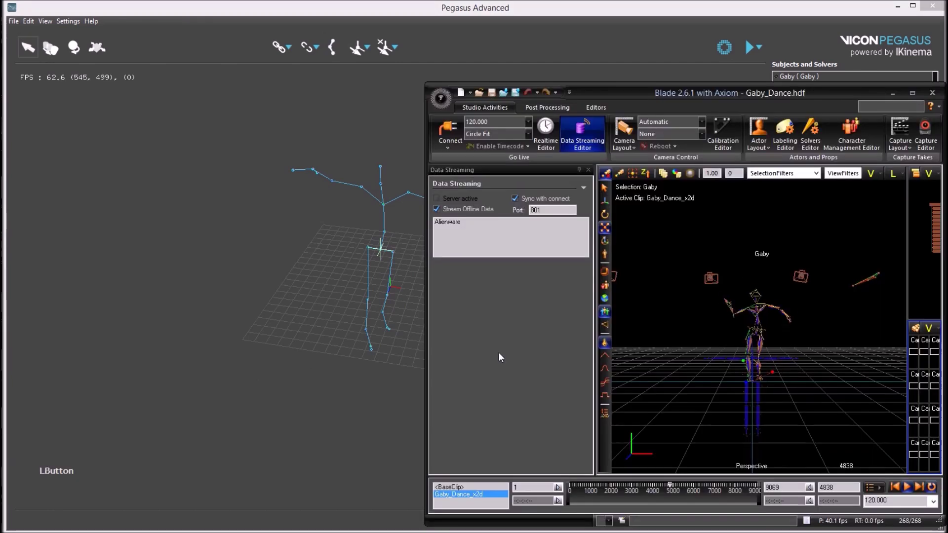
{"action": "left_click", "coordinate": [907, 489]}
{"action": "left_click_drag", "start_coordinate": [671, 489], "coordinate": [760, 487]}
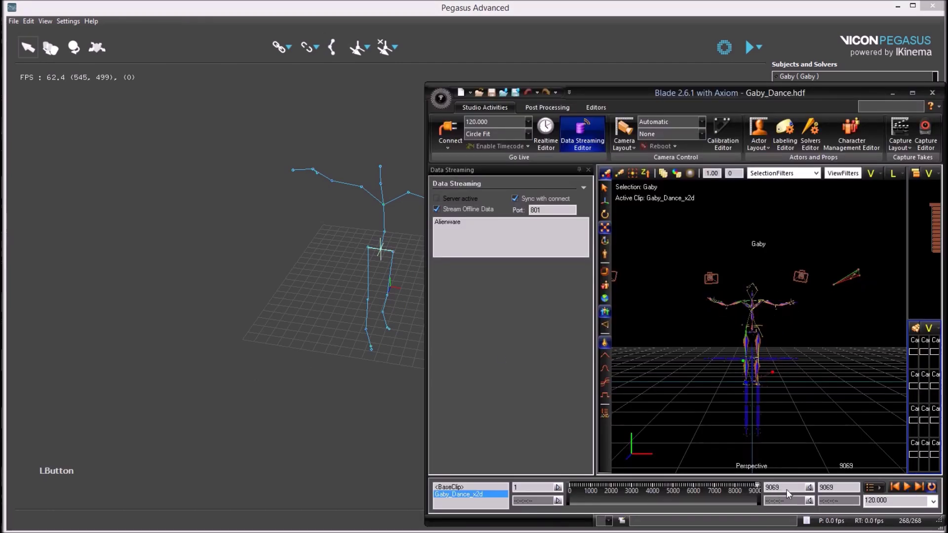
{"action": "left_click", "coordinate": [719, 47]}
{"action": "left_click_drag", "start_coordinate": [517, 459], "coordinate": [532, 443], "text": "alt"}
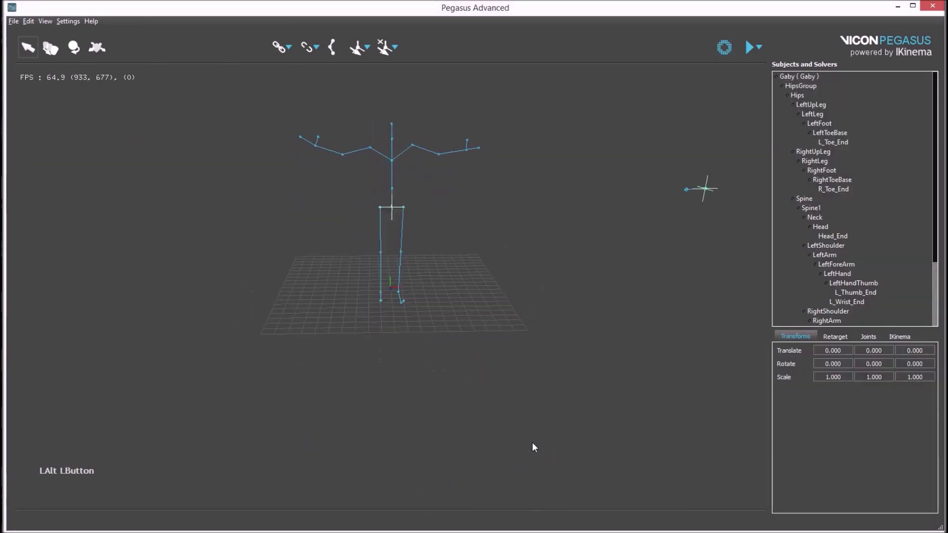
{"action": "left_click_drag", "start_coordinate": [425, 358], "coordinate": [193, 121], "text": "alt"}
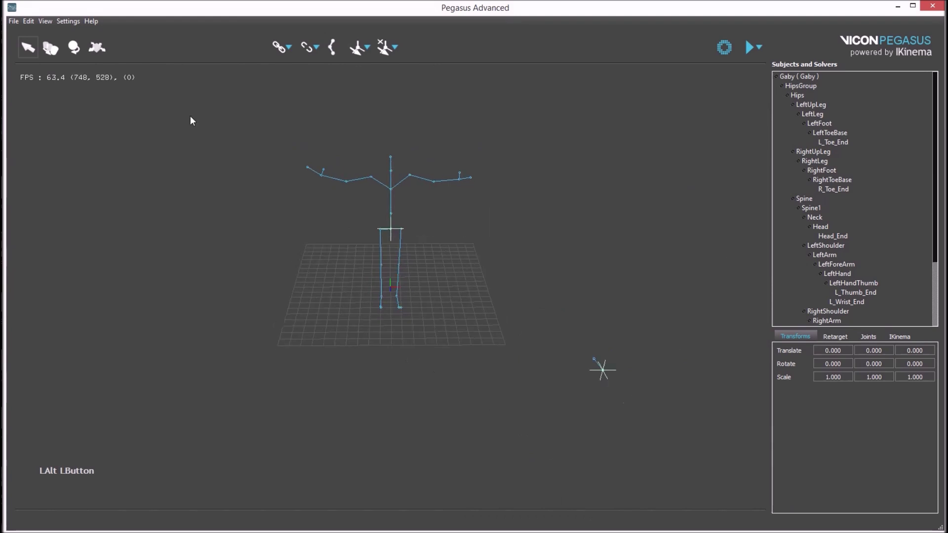
Import D:\skypedump\assets\JulRigged.fbx through File > Import FBX
{"action": "left_click", "coordinate": [15, 21]}
{"action": "left_click", "coordinate": [34, 83]}
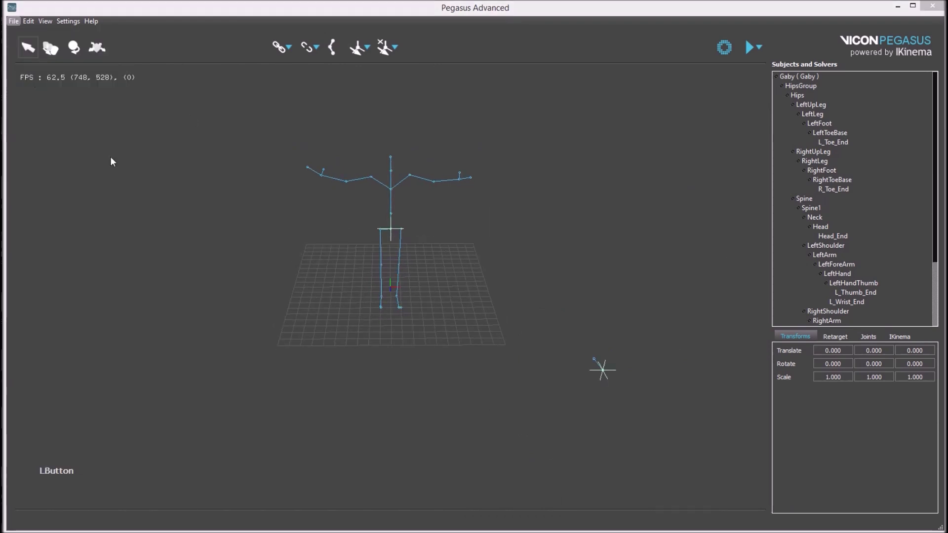
{"action": "left_click", "coordinate": [62, 135]}
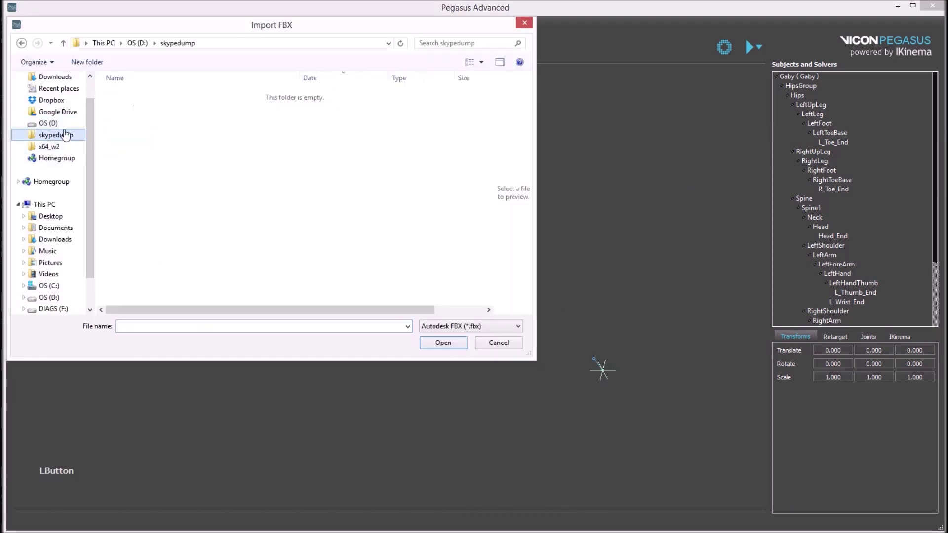
{"action": "left_click_drag", "start_coordinate": [147, 29], "coordinate": [71, 43]}
{"action": "left_click", "coordinate": [61, 237]}
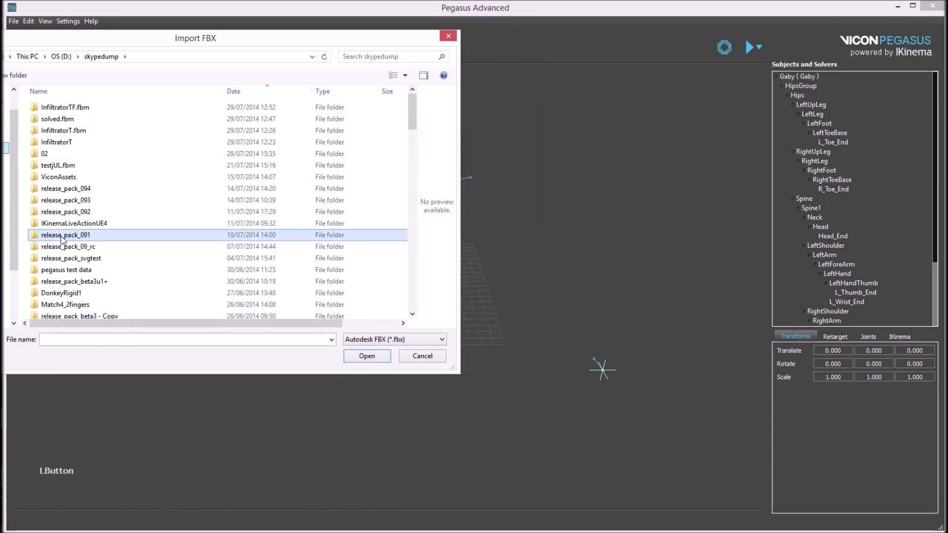
{"action": "key", "text": "a"}
{"action": "double_click", "coordinate": [59, 104]}
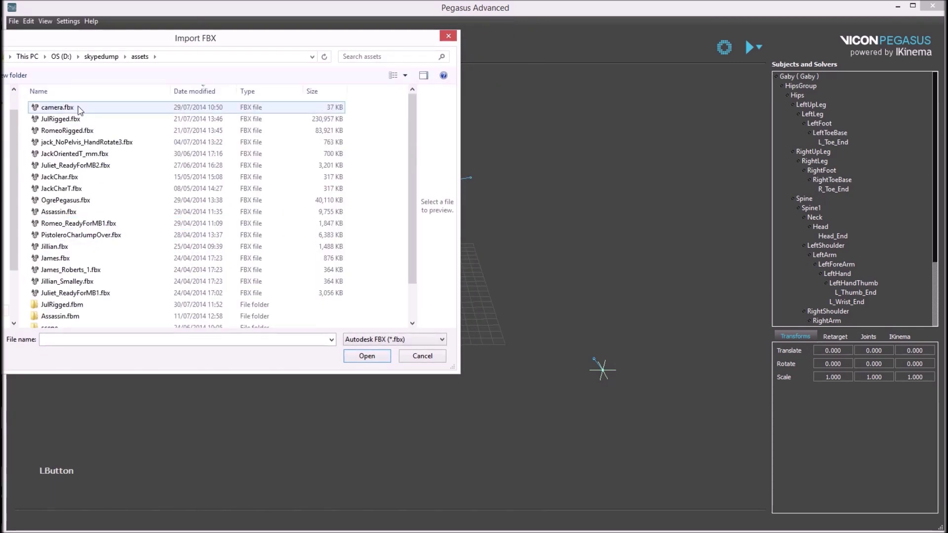
{"action": "double_click", "coordinate": [60, 119]}
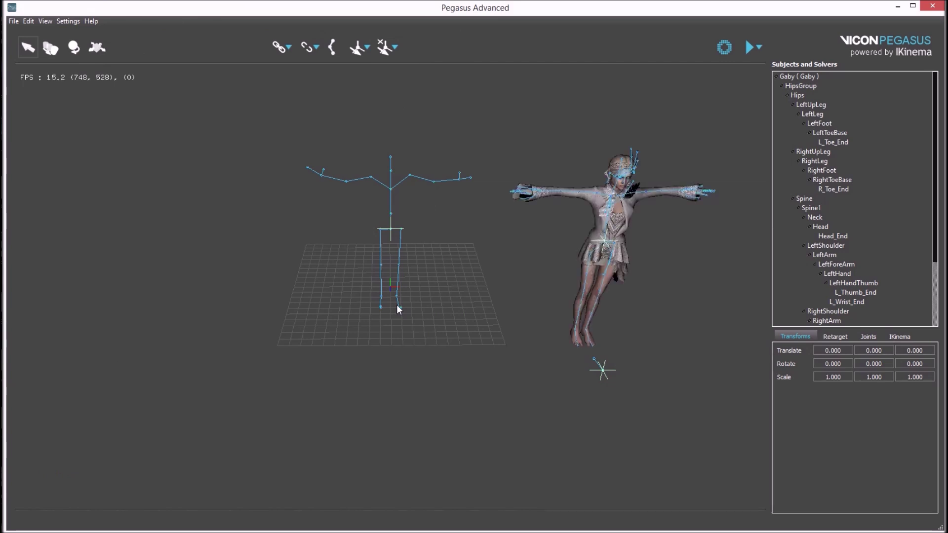
{"action": "left_click_drag", "start_coordinate": [464, 369], "coordinate": [436, 356], "text": "alt"}
Move the JulRigged character along X onto Gaby's streamed skeleton
{"action": "left_click", "coordinate": [588, 251]}
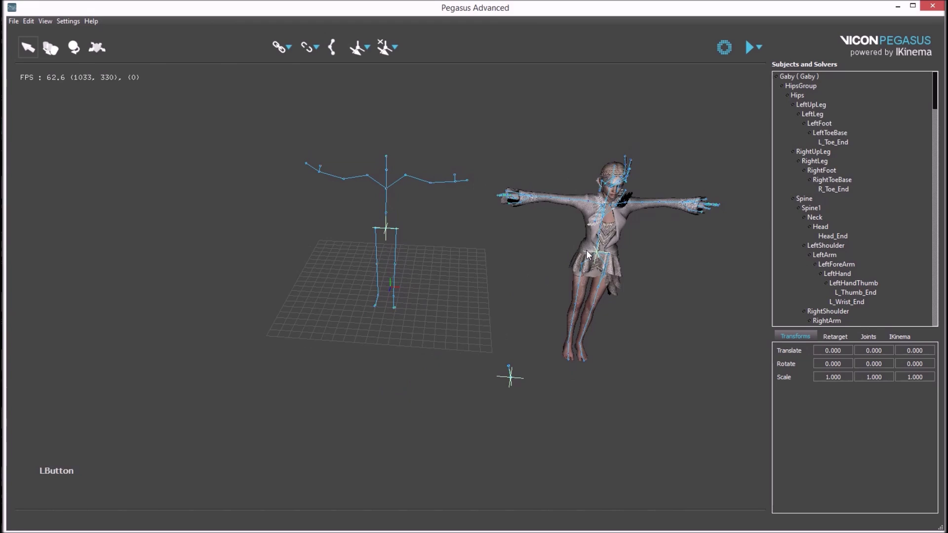
{"action": "key", "text": "w"}
{"action": "left_click", "coordinate": [603, 262]}
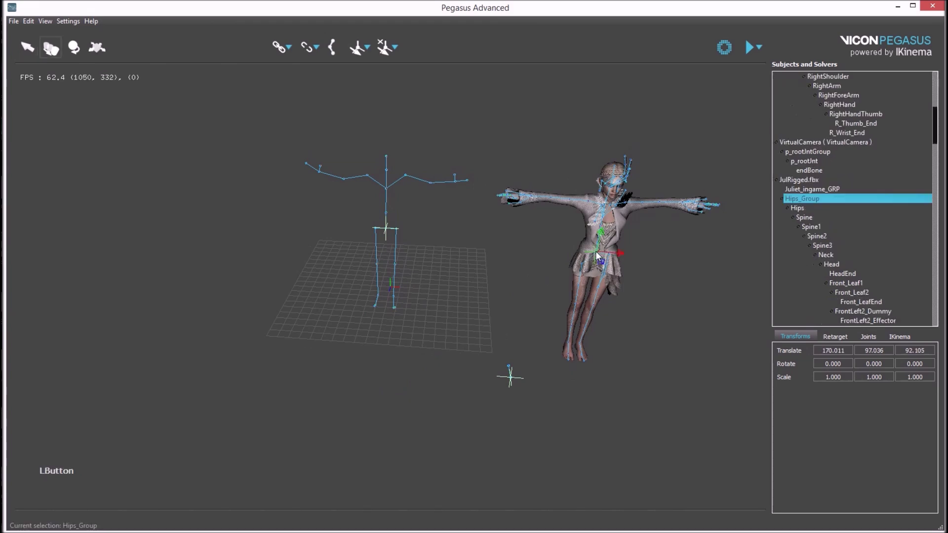
{"action": "left_click_drag", "start_coordinate": [621, 250], "coordinate": [381, 226]}
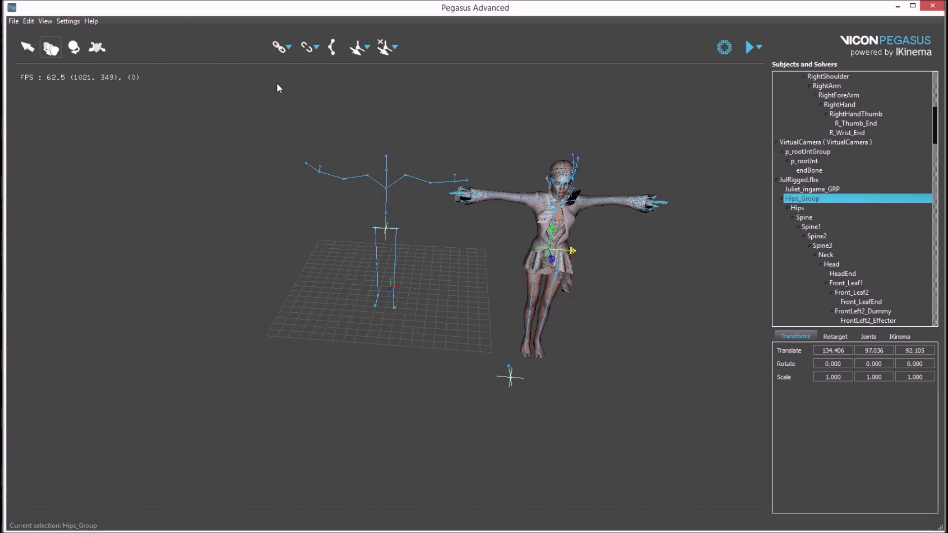
Select the skeleton's Neck and RightShoulder plus the character's RightArm, and link them
{"action": "left_click", "coordinate": [387, 354]}
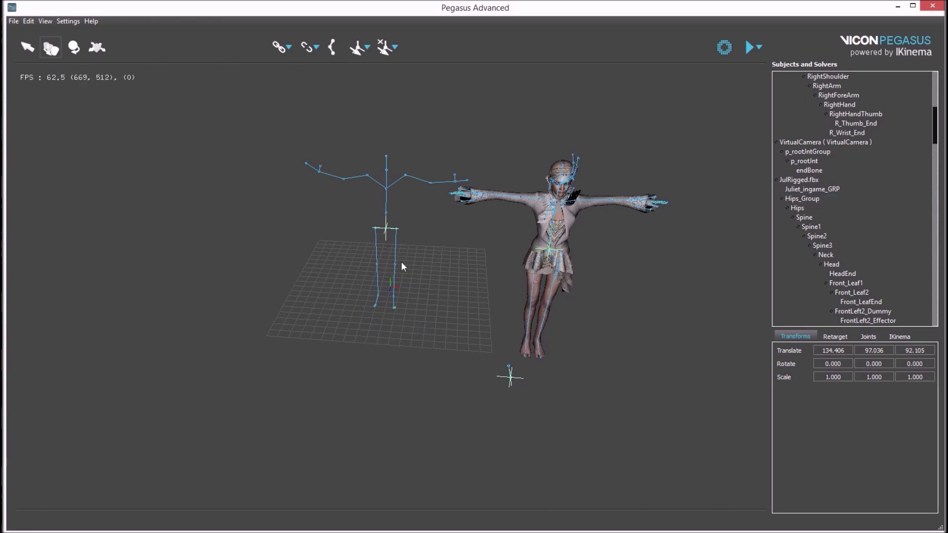
{"action": "left_click", "coordinate": [385, 188]}
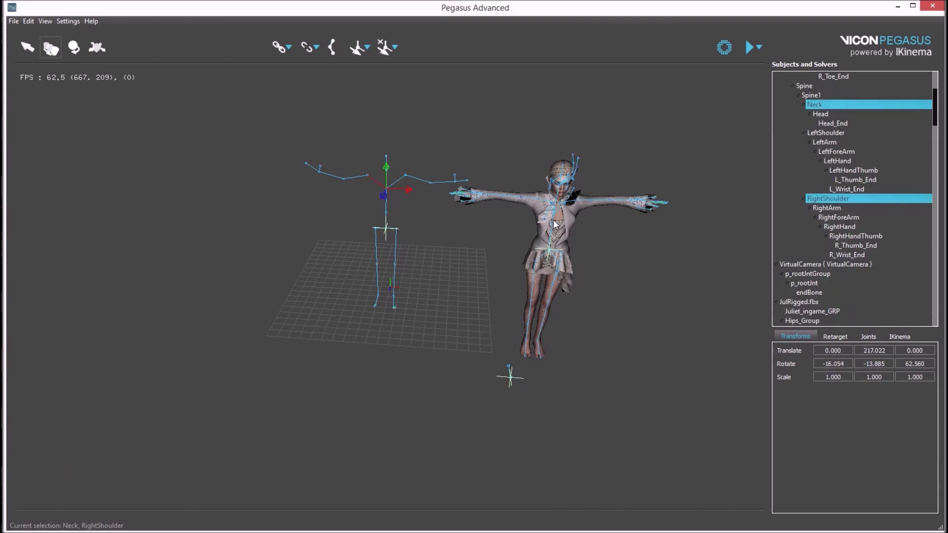
{"action": "left_click", "coordinate": [532, 202], "text": "ctrl"}
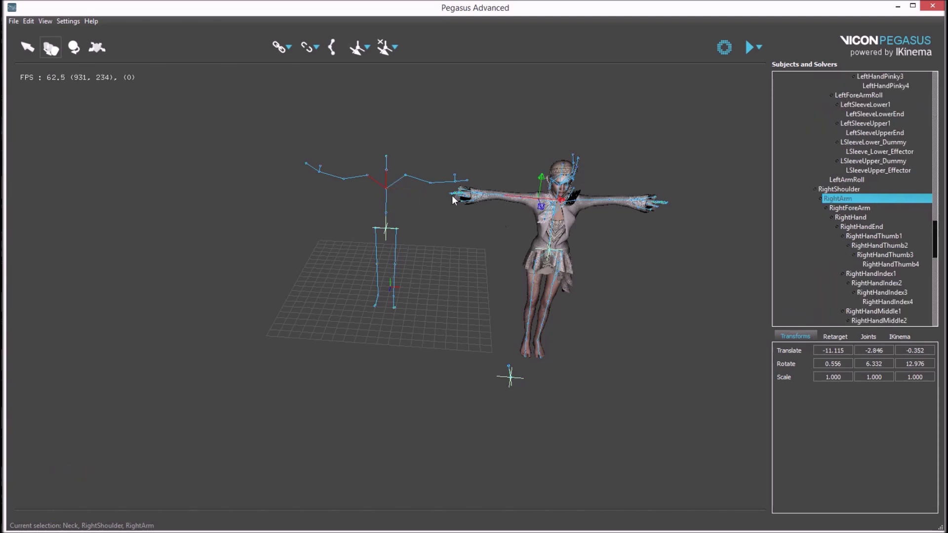
{"action": "left_click", "coordinate": [278, 46]}
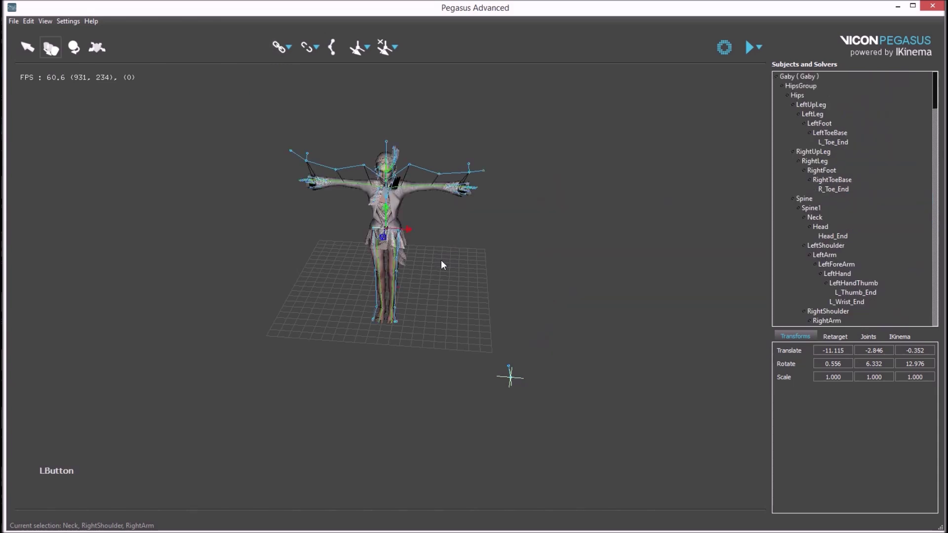
Rotate the avatar's RightUpLeg and LeftUpLeg bones to realign its legs
{"action": "scroll", "coordinate": [440, 260], "scroll_direction": "up", "scroll_amount": 5}
{"action": "left_click_drag", "start_coordinate": [458, 291], "coordinate": [442, 217], "text": "alt"}
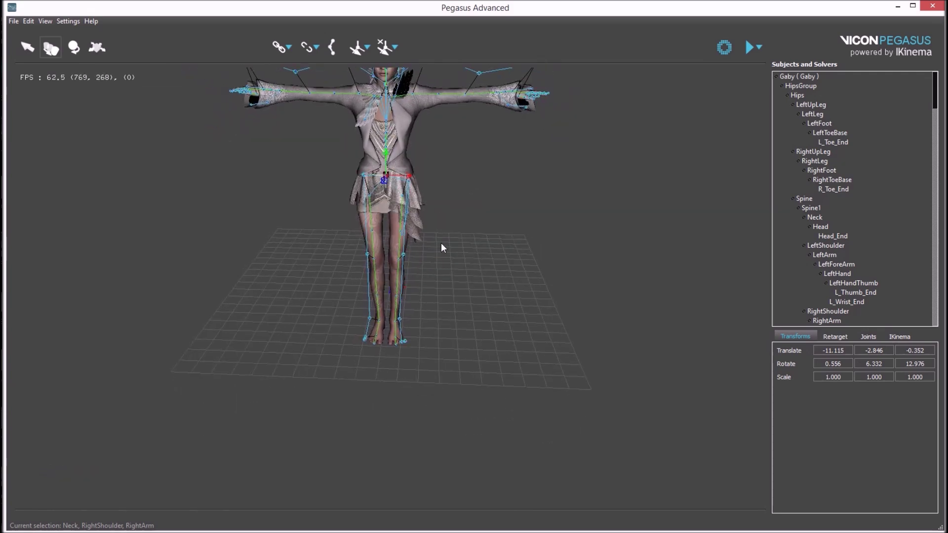
{"action": "left_click_drag", "start_coordinate": [417, 263], "coordinate": [357, 222], "text": "alt"}
{"action": "scroll", "coordinate": [450, 247], "scroll_direction": "up", "scroll_amount": 3}
{"action": "left_click", "coordinate": [369, 208]}
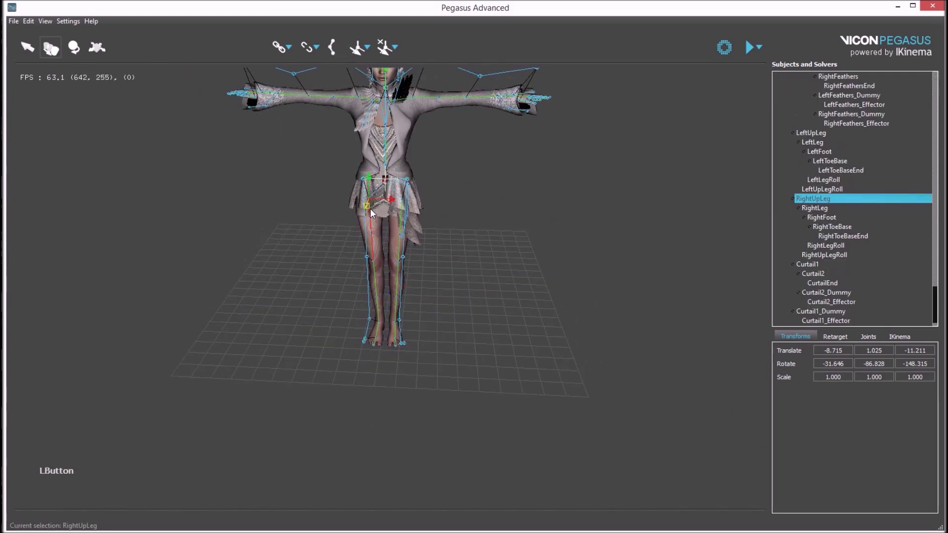
{"action": "key", "text": "e"}
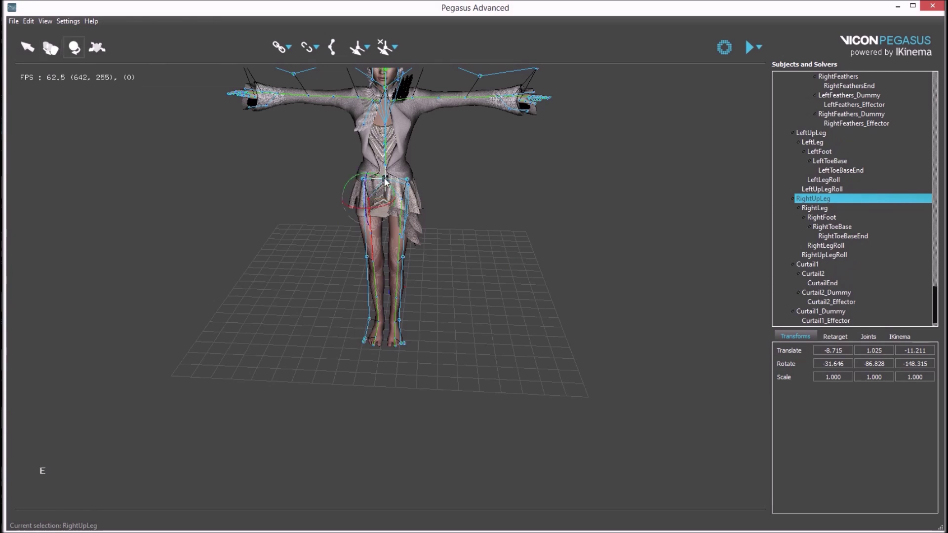
{"action": "left_click_drag", "start_coordinate": [387, 182], "coordinate": [392, 185]}
{"action": "left_click", "coordinate": [403, 211]}
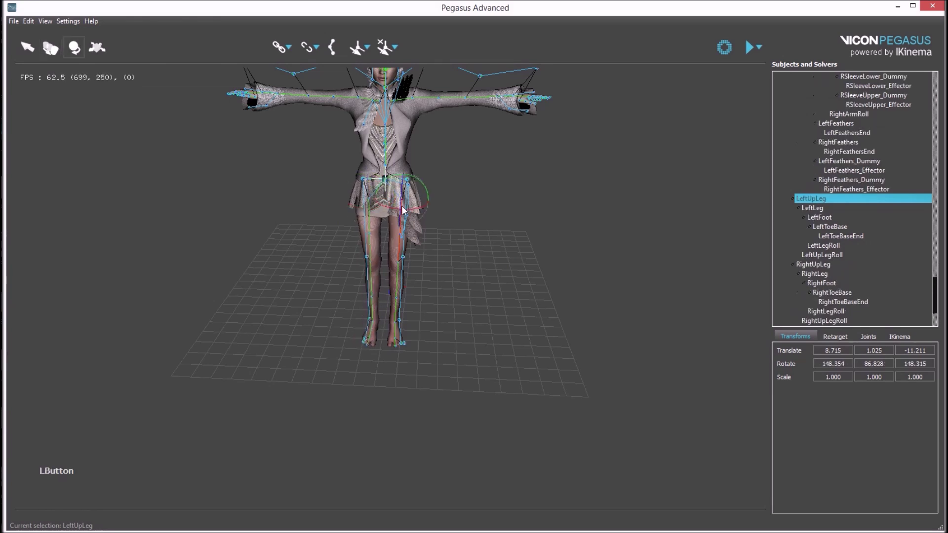
{"action": "left_click_drag", "start_coordinate": [418, 180], "coordinate": [417, 182]}
Link the avatar's RightToeBaseEnd to Gaby's R_Toe_End joint
{"action": "scroll", "coordinate": [457, 292], "scroll_direction": "up", "scroll_amount": 1}
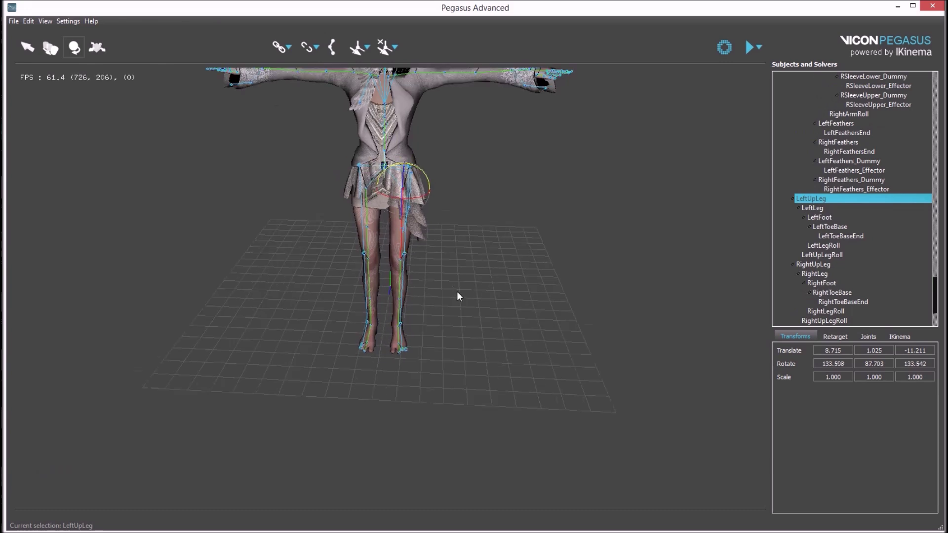
{"action": "scroll", "coordinate": [458, 297], "scroll_direction": "up", "scroll_amount": 2}
{"action": "mouse_move", "coordinate": [457, 296]}
{"action": "left_mouse_down", "text": "alt"}
{"action": "mouse_move", "coordinate": [416, 311]}
{"action": "mouse_move", "coordinate": [439, 303]}
{"action": "mouse_move", "coordinate": [418, 306]}
{"action": "mouse_move", "coordinate": [454, 318]}
{"action": "mouse_move", "coordinate": [455, 355]}
{"action": "mouse_move", "coordinate": [455, 299]}
{"action": "left_mouse_up", "text": "alt"}
{"action": "scroll", "coordinate": [418, 306], "scroll_direction": "down", "scroll_amount": 3}
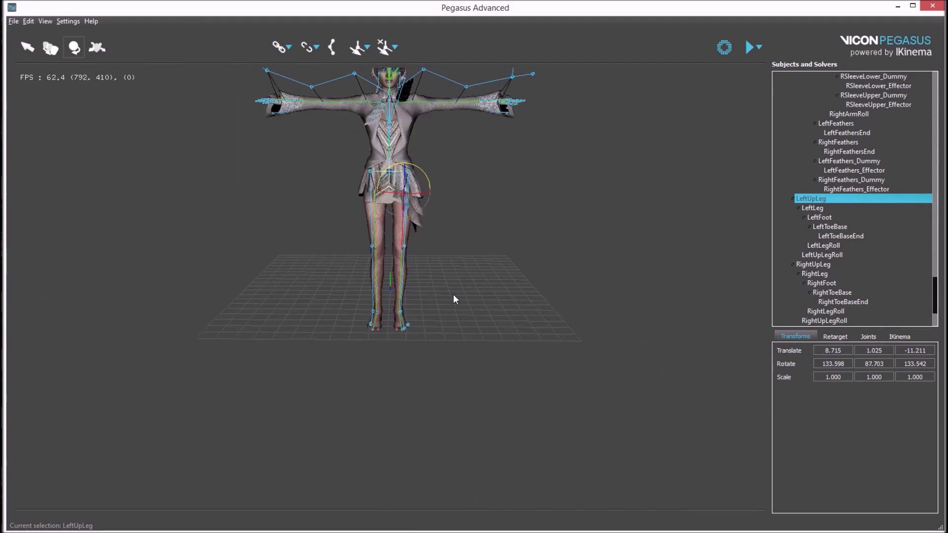
{"action": "left_click", "coordinate": [524, 205]}
{"action": "right_click_drag", "start_coordinate": [519, 197], "coordinate": [484, 278], "text": "alt"}
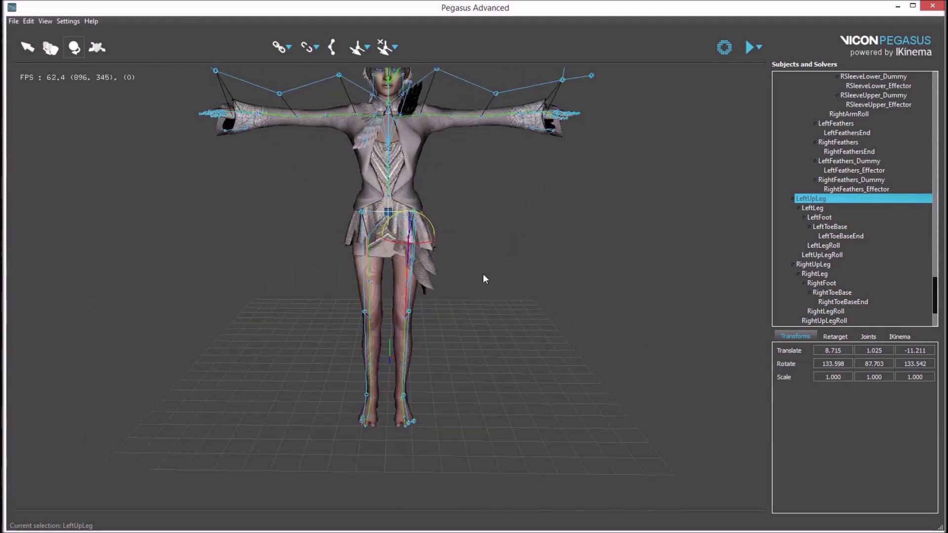
{"action": "left_click_drag", "start_coordinate": [483, 274], "coordinate": [440, 328], "text": "alt"}
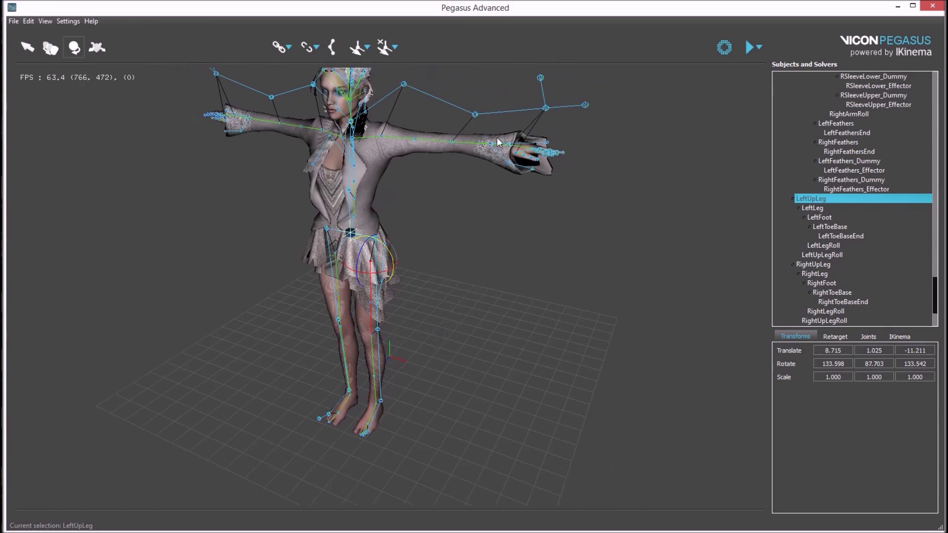
{"action": "scroll", "coordinate": [387, 433], "scroll_direction": "up", "scroll_amount": 4}
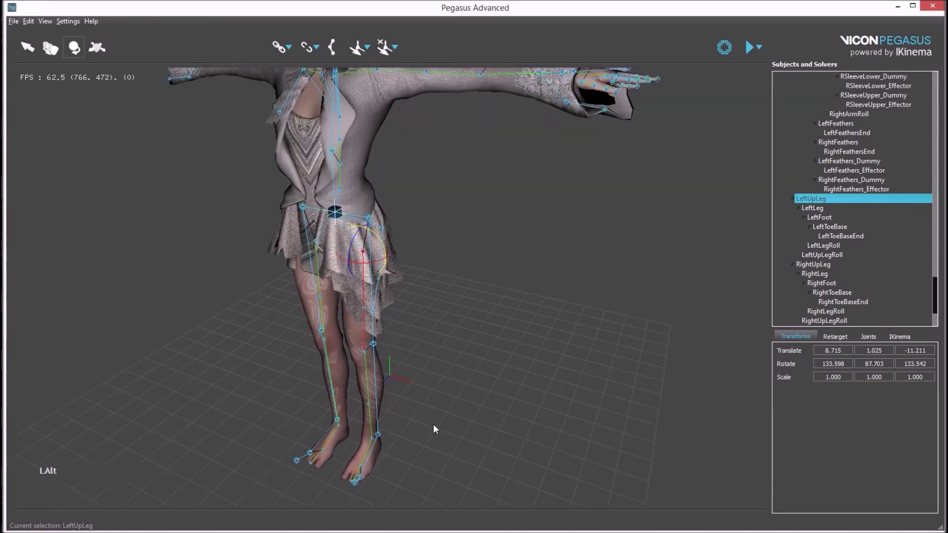
{"action": "middle_click_drag", "start_coordinate": [434, 423], "coordinate": [510, 296], "text": "alt"}
{"action": "scroll", "coordinate": [510, 292], "scroll_direction": "up", "scroll_amount": 3}
{"action": "mouse_move", "coordinate": [422, 323]}
{"action": "left_mouse_down", "text": "alt"}
{"action": "mouse_move", "coordinate": [419, 334]}
{"action": "mouse_move", "coordinate": [423, 308]}
{"action": "left_mouse_up", "text": "alt"}
{"action": "scroll", "coordinate": [343, 298], "scroll_direction": "down", "scroll_amount": 3}
{"action": "left_click_drag", "start_coordinate": [342, 301], "coordinate": [351, 307], "text": "alt"}
{"action": "scroll", "coordinate": [368, 283], "scroll_direction": "up", "scroll_amount": 2}
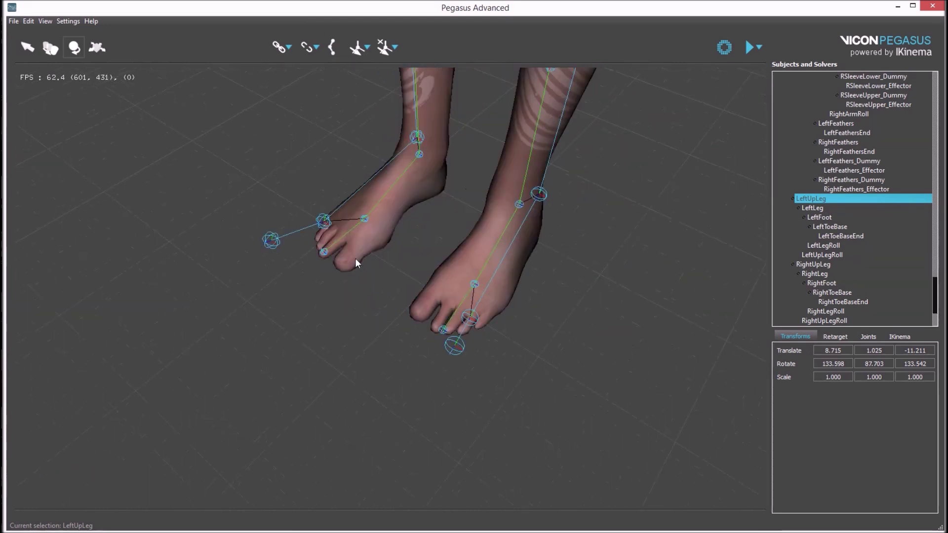
{"action": "left_click", "coordinate": [289, 237]}
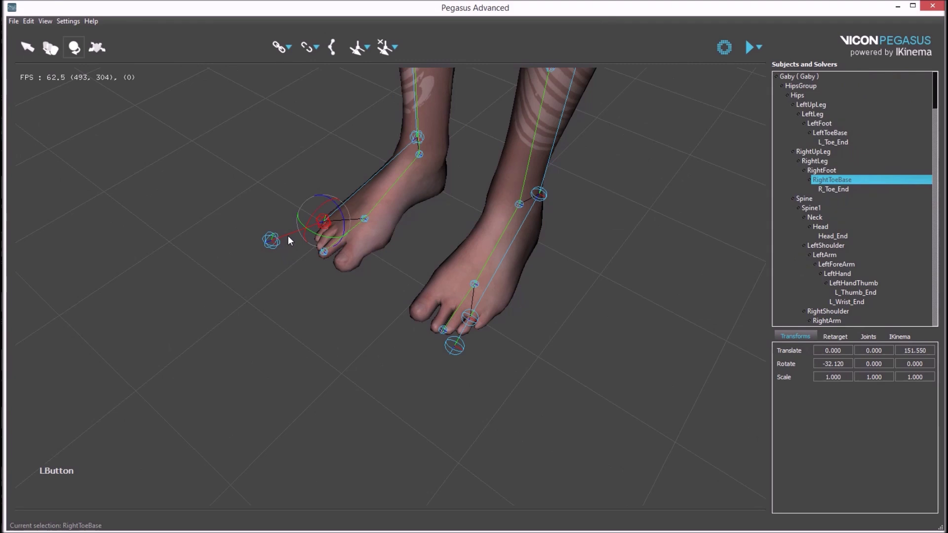
{"action": "key", "text": "q"}
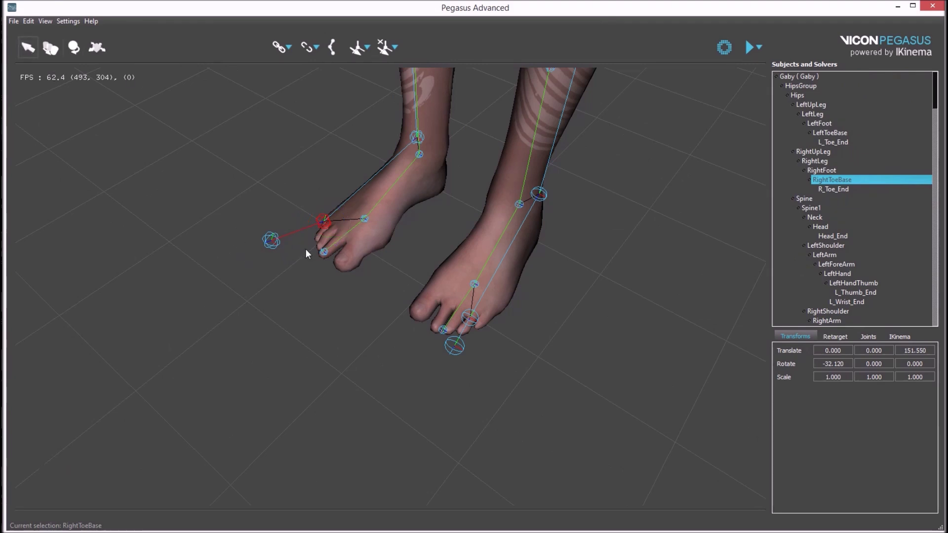
{"action": "left_click", "coordinate": [342, 240], "text": "ctrl"}
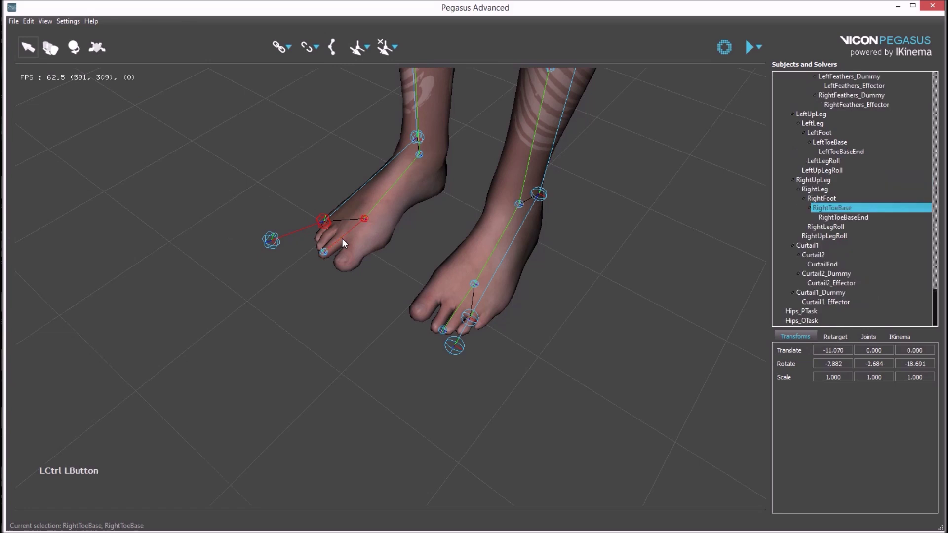
{"action": "key", "text": "Down"}
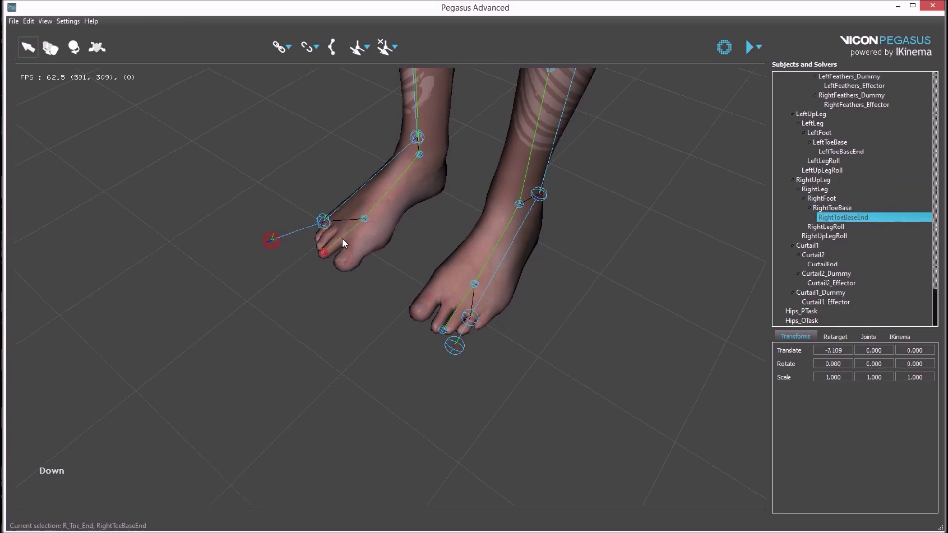
{"action": "left_click", "coordinate": [330, 51]}
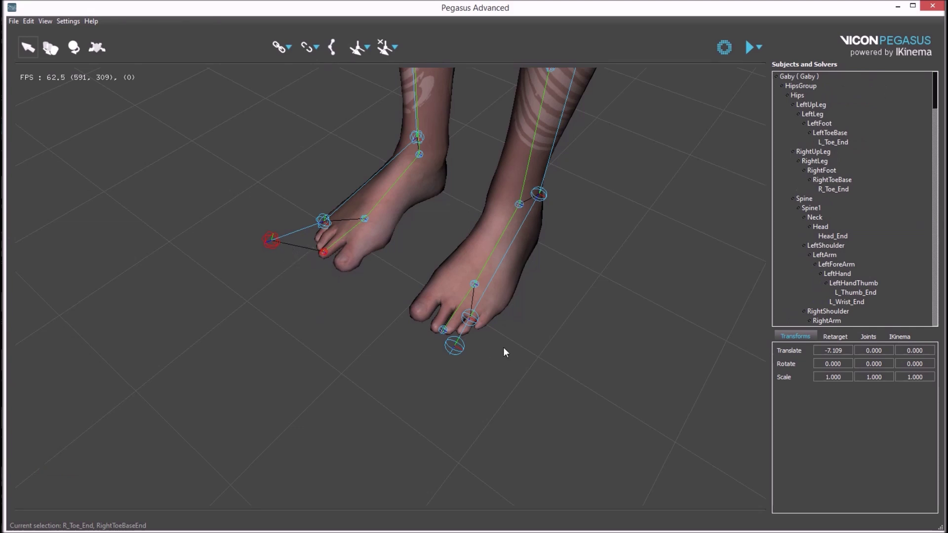
Link the avatar's LeftToeBaseEnd to Gaby's L_Toe_End joint
{"action": "left_click_drag", "start_coordinate": [470, 401], "coordinate": [487, 398], "text": "alt"}
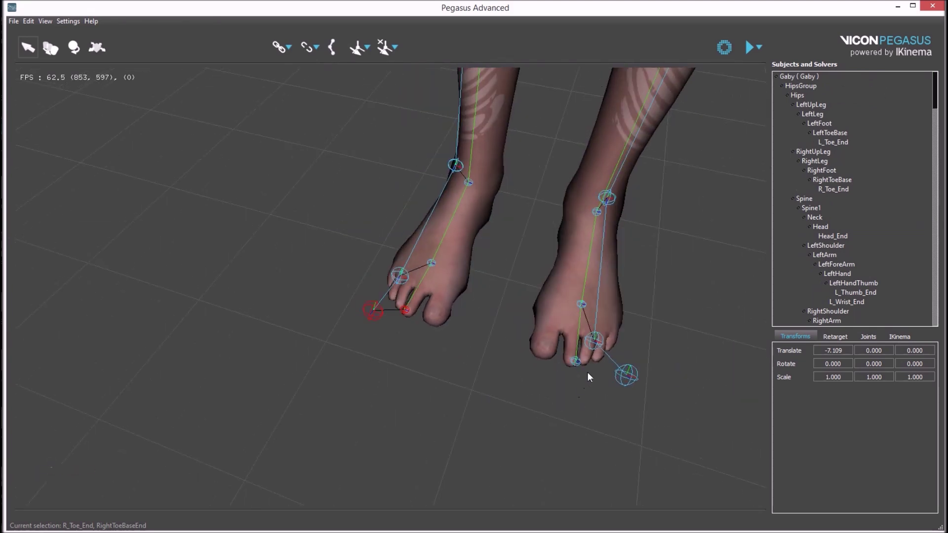
{"action": "left_click", "coordinate": [618, 384]}
{"action": "left_click", "coordinate": [573, 366], "text": "ctrl"}
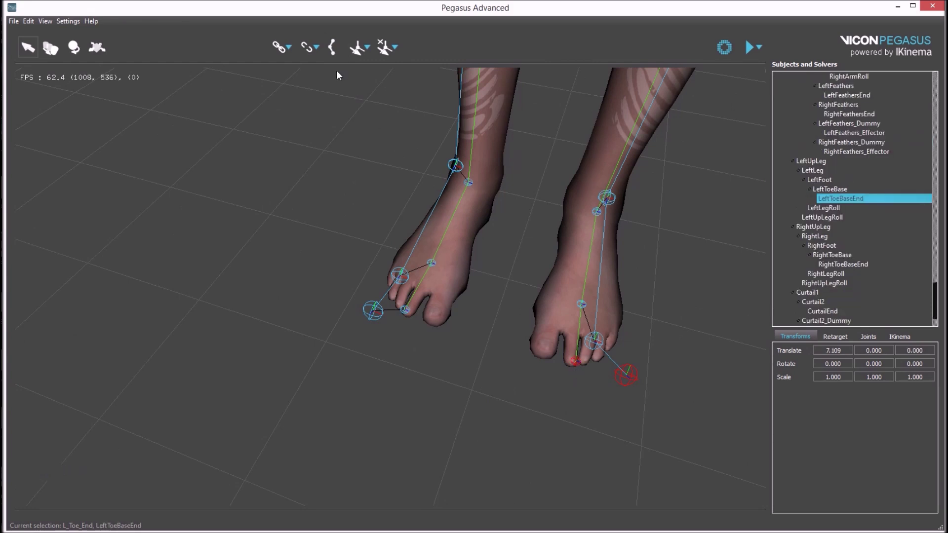
{"action": "left_click", "coordinate": [331, 47]}
{"action": "scroll", "coordinate": [527, 316], "scroll_direction": "down", "scroll_amount": 3}
{"action": "left_click_drag", "start_coordinate": [525, 318], "coordinate": [514, 209], "text": "alt"}
{"action": "middle_click_drag", "start_coordinate": [514, 209], "coordinate": [464, 256], "text": "alt"}
{"action": "scroll", "coordinate": [463, 256], "scroll_direction": "down", "scroll_amount": 4}
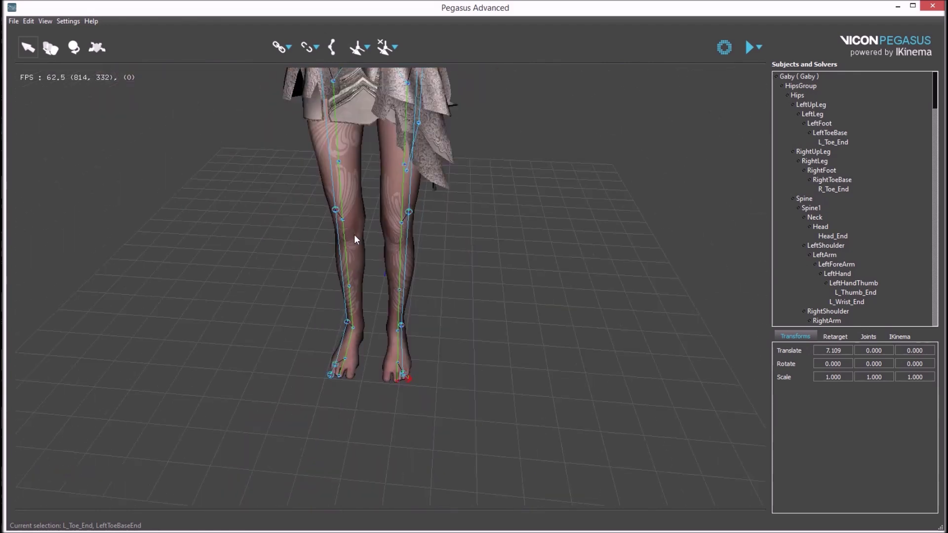
{"action": "left_click", "coordinate": [348, 249]}
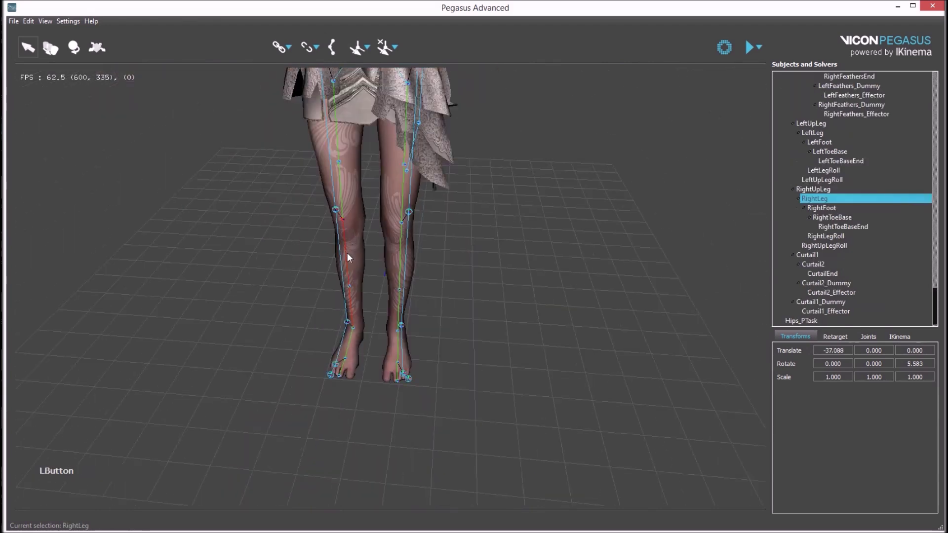
Save the current setup as a template named 'test' via Edit > Save Template
{"action": "left_click", "coordinate": [31, 23]}
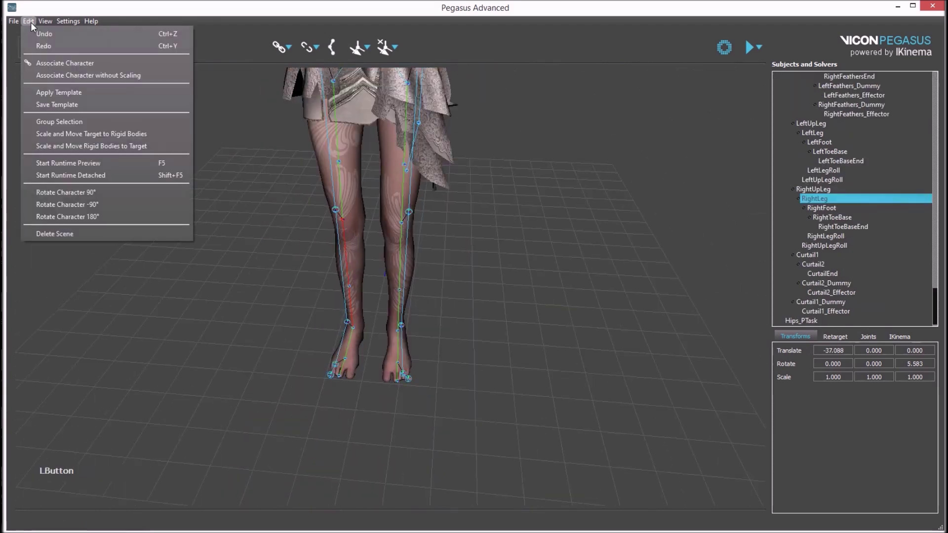
{"action": "left_click", "coordinate": [85, 105]}
{"action": "type", "text": "te"}
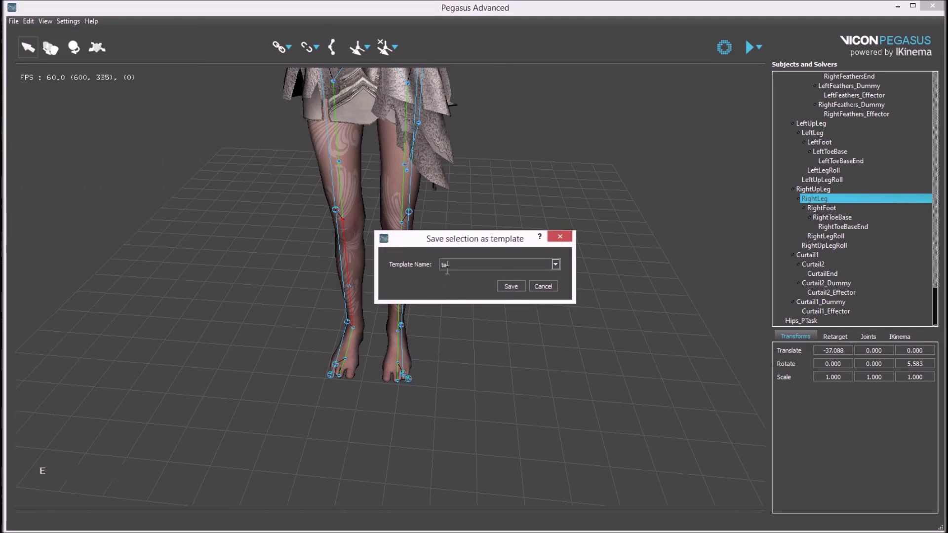
{"action": "type", "text": "st"}
{"action": "key", "text": "Return"}
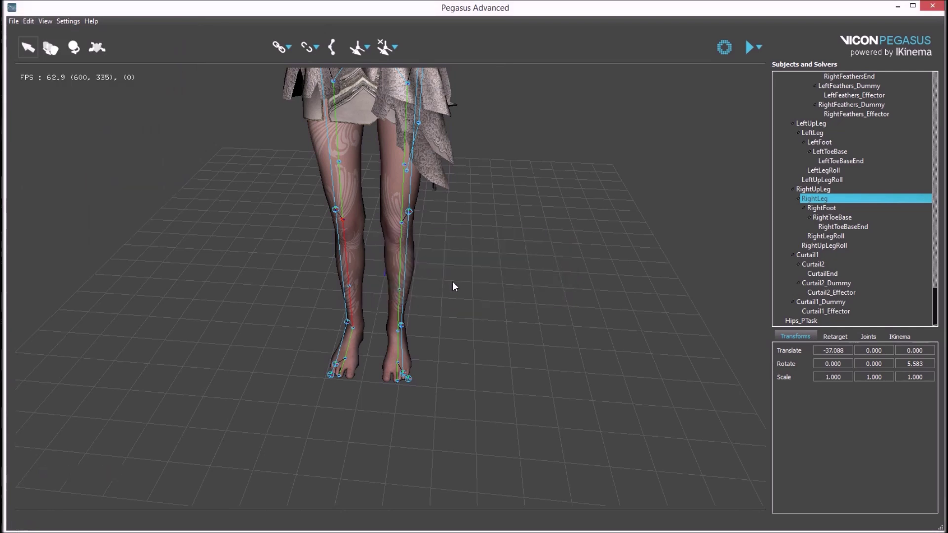
{"action": "scroll", "coordinate": [468, 230], "scroll_direction": "down", "scroll_amount": 3}
Inspect the retargeted legs from several angles, then show the Create Task dropdown options
{"action": "left_click", "coordinate": [436, 235]}
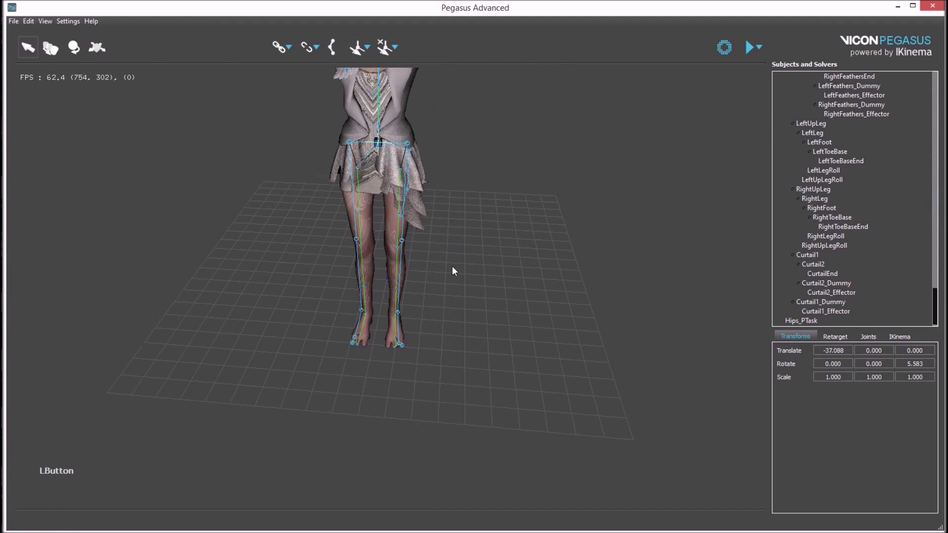
{"action": "scroll", "coordinate": [451, 267], "scroll_direction": "up", "scroll_amount": 5}
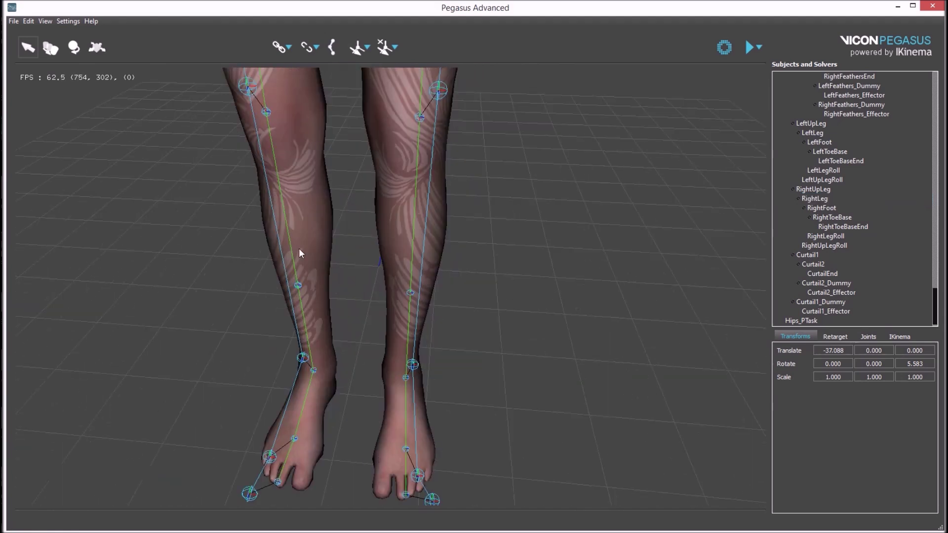
{"action": "scroll", "coordinate": [367, 265], "scroll_direction": "down", "scroll_amount": 2}
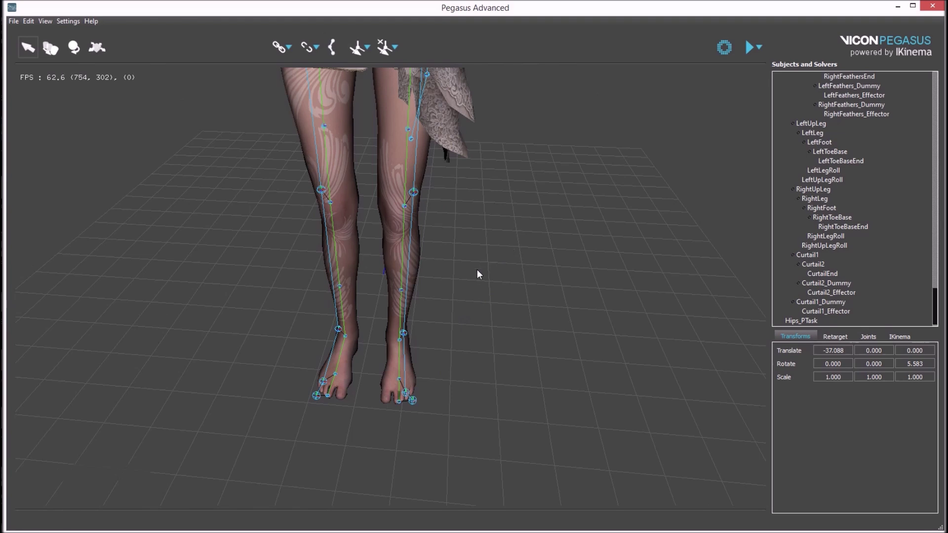
{"action": "scroll", "coordinate": [477, 269], "scroll_direction": "down", "scroll_amount": 3}
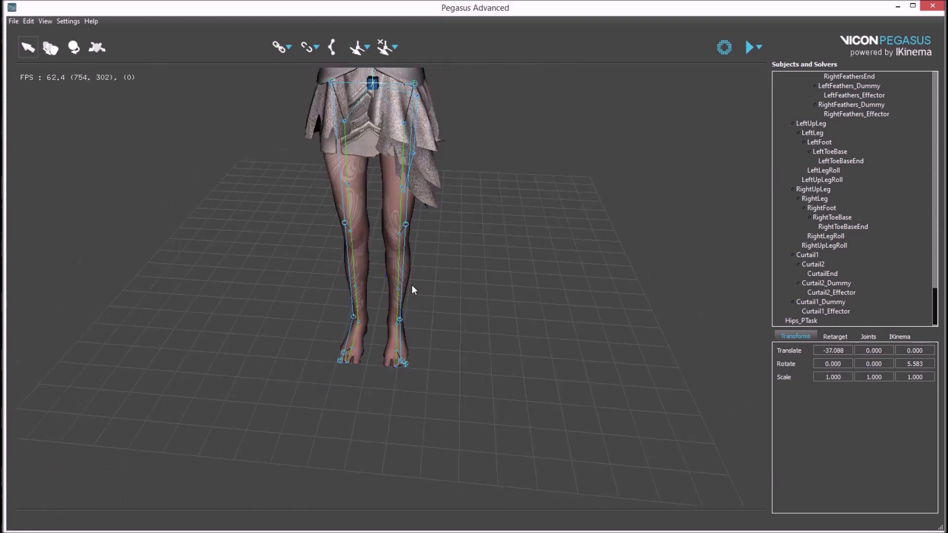
{"action": "left_click_drag", "start_coordinate": [414, 290], "coordinate": [471, 226], "text": "alt"}
{"action": "scroll", "coordinate": [475, 267], "scroll_direction": "up", "scroll_amount": 4}
{"action": "left_click_drag", "start_coordinate": [464, 304], "coordinate": [460, 286], "text": "alt"}
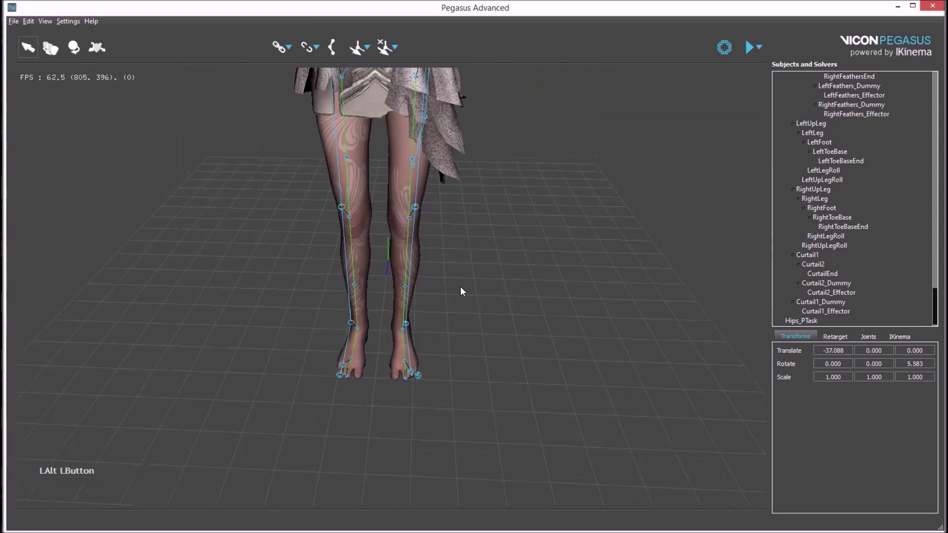
{"action": "right_click_drag", "start_coordinate": [460, 286], "coordinate": [434, 190]}
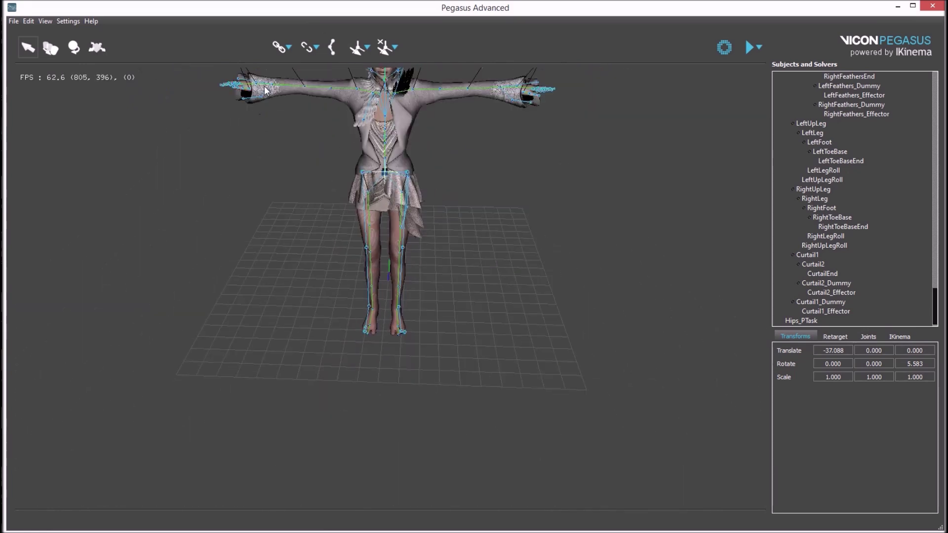
{"action": "right_click_drag", "start_coordinate": [492, 123], "coordinate": [398, 102]}
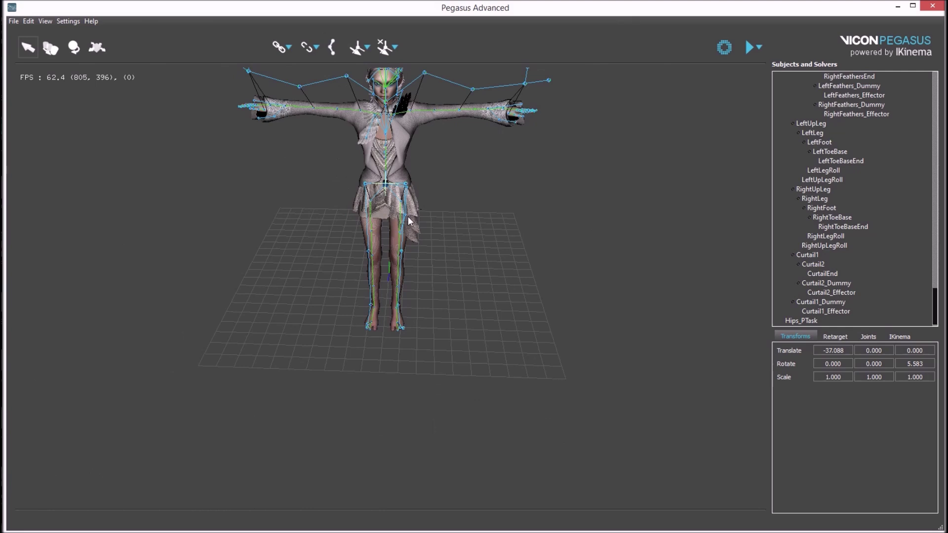
{"action": "scroll", "coordinate": [381, 138], "scroll_direction": "up", "scroll_amount": 3}
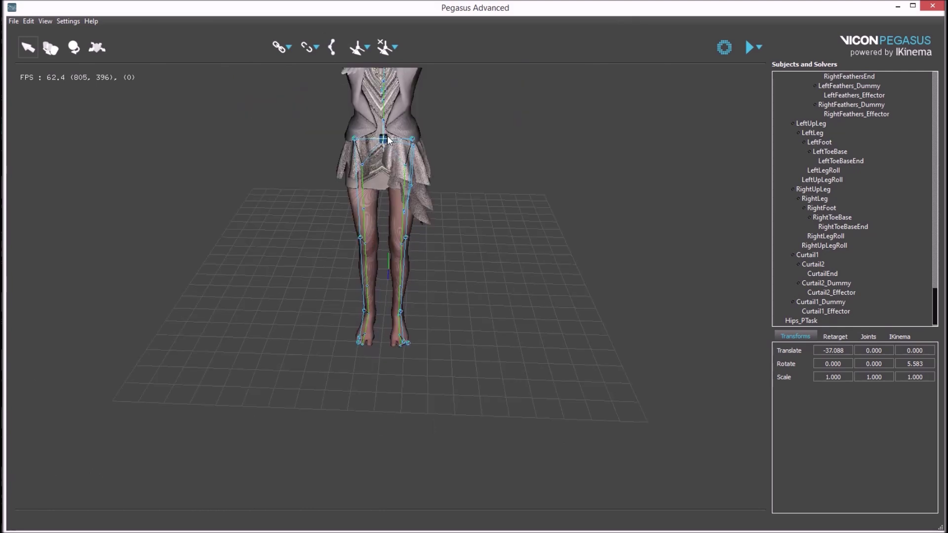
{"action": "scroll", "coordinate": [390, 334], "scroll_direction": "up", "scroll_amount": 5}
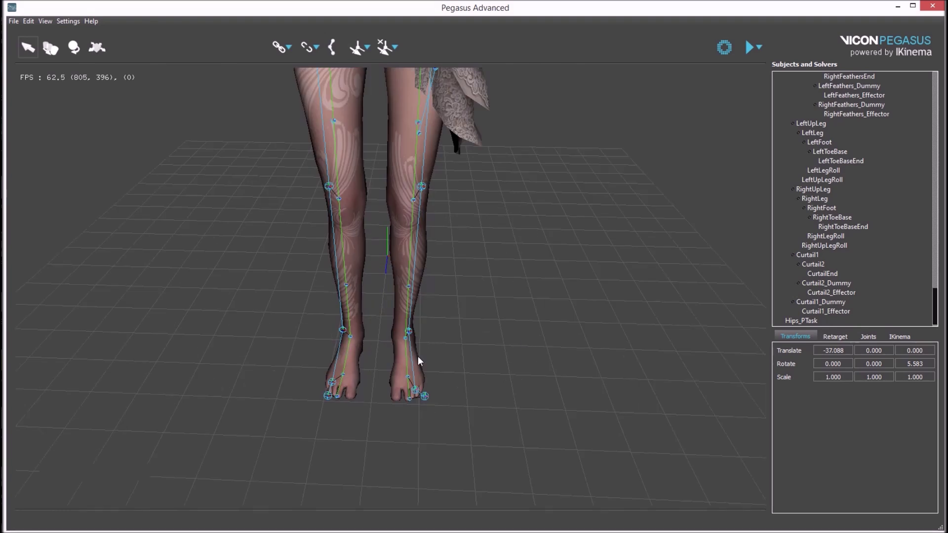
{"action": "left_click", "coordinate": [368, 50]}
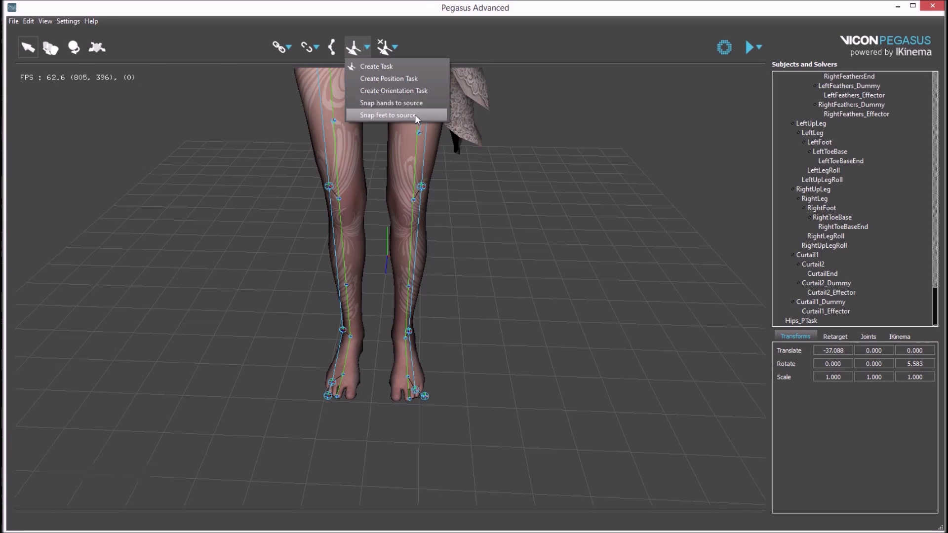
Create a task tying the avatar's right foot to Gaby's right foot
{"action": "left_click", "coordinate": [315, 442]}
{"action": "left_click", "coordinate": [340, 369]}
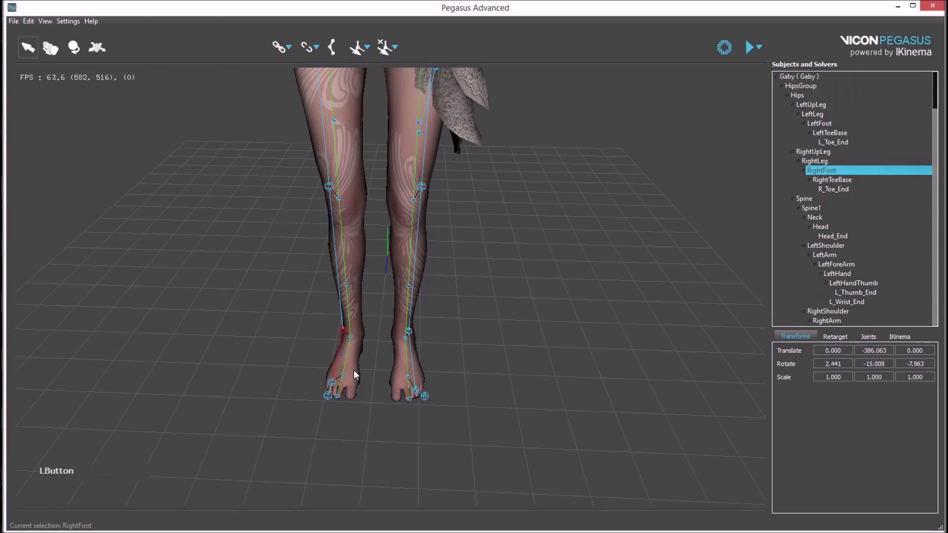
{"action": "left_click", "coordinate": [347, 371], "text": "ctrl"}
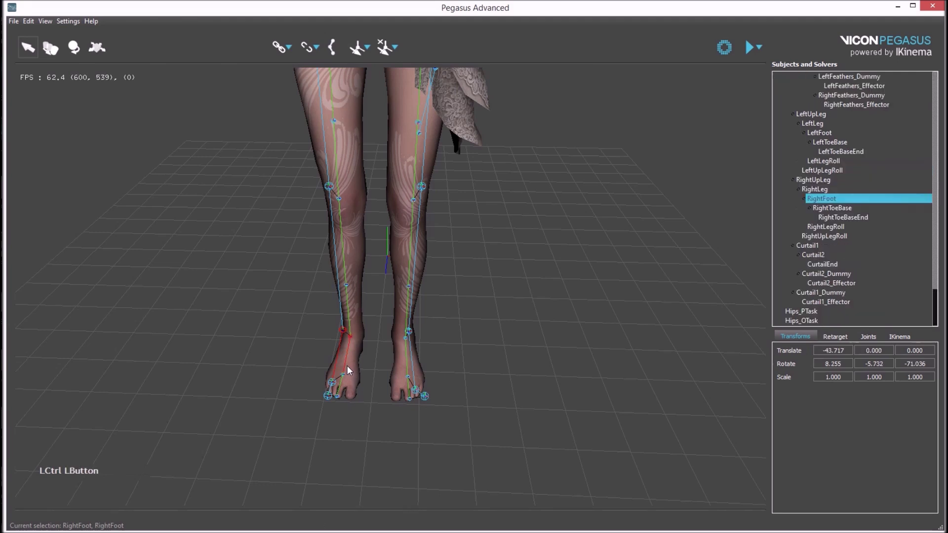
{"action": "left_click", "coordinate": [357, 52]}
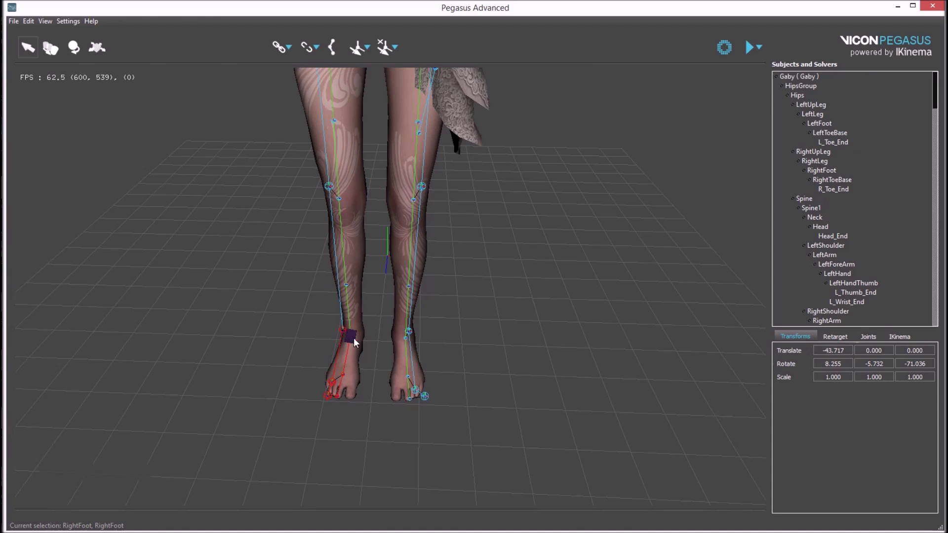
Add Snap feet to source tasks for the left foot pair
{"action": "left_click", "coordinate": [413, 365]}
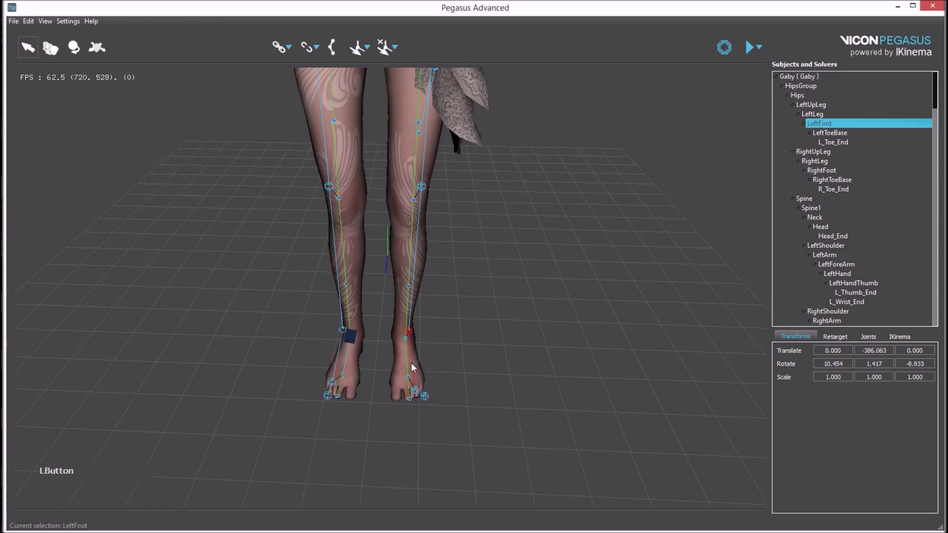
{"action": "left_click", "coordinate": [407, 369], "text": "ctrl"}
{"action": "left_click", "coordinate": [359, 53]}
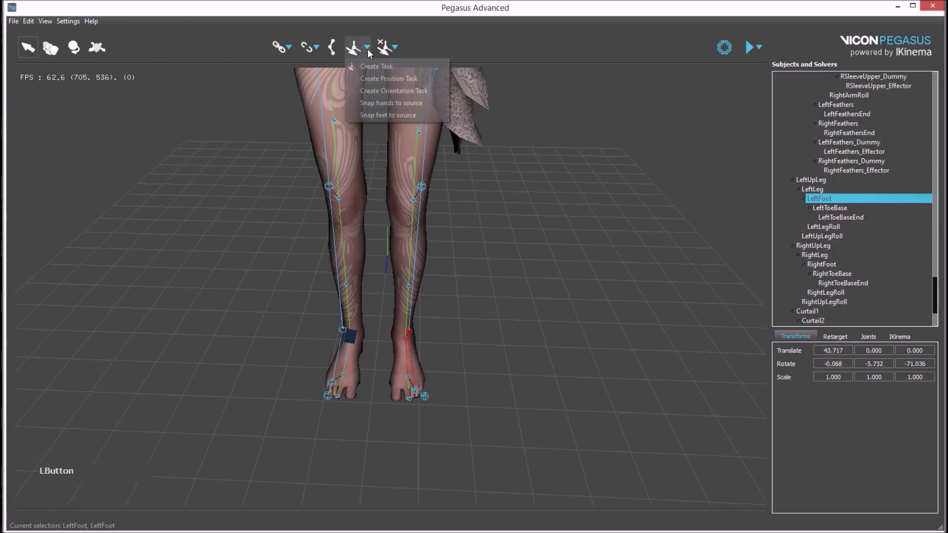
{"action": "left_click", "coordinate": [384, 118]}
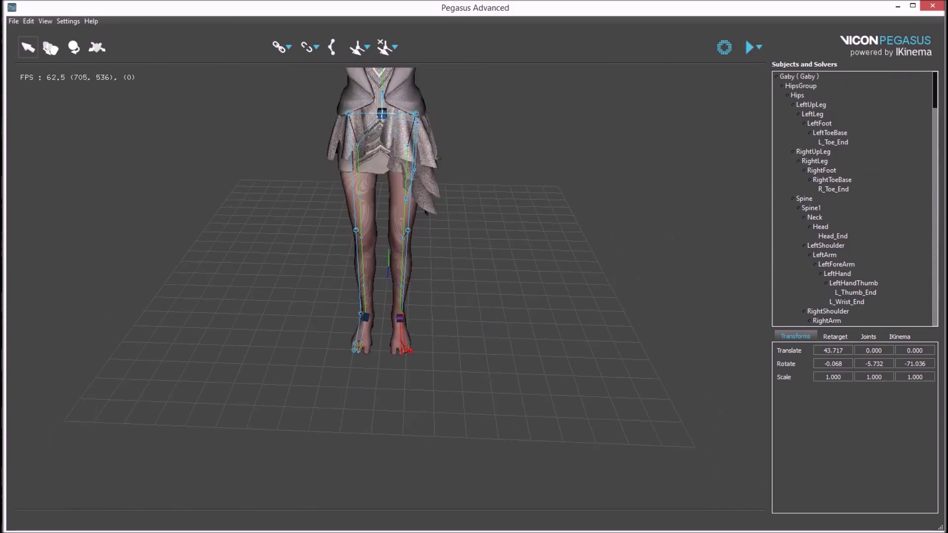
{"action": "left_click", "coordinate": [750, 47]}
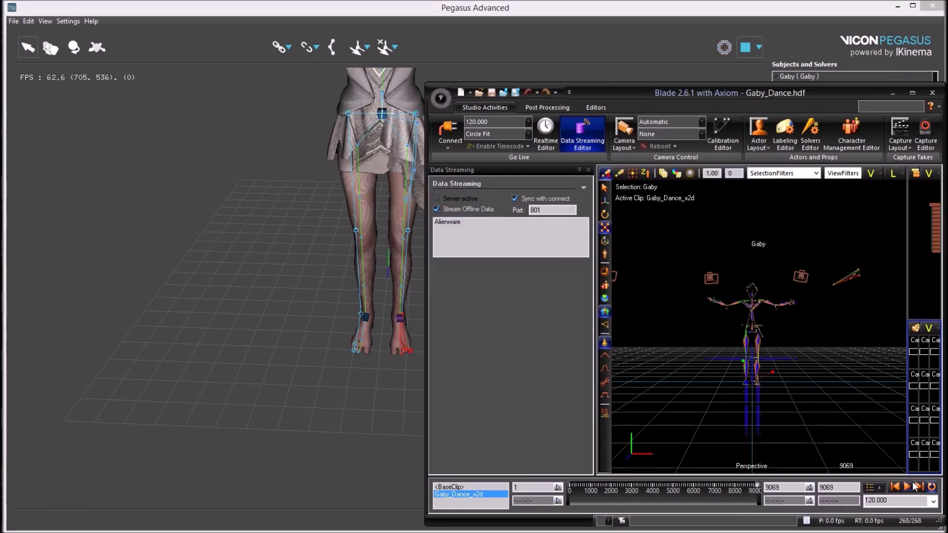
Play Gaby_Dance in Blade, watch the avatar follow live in Pegasus, then stop the solve
{"action": "left_click", "coordinate": [911, 487]}
{"action": "left_click", "coordinate": [363, 411]}
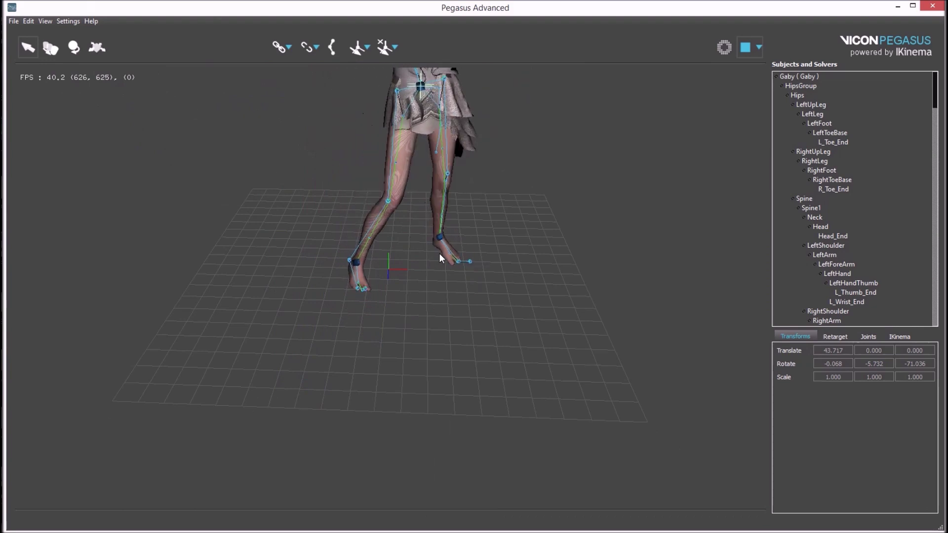
{"action": "scroll", "coordinate": [437, 220], "scroll_direction": "up", "scroll_amount": 3}
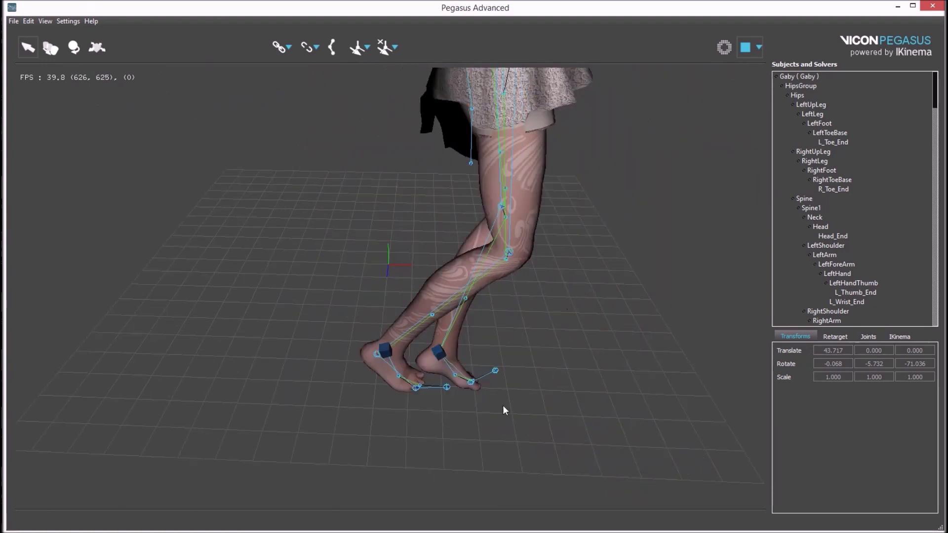
{"action": "left_click_drag", "start_coordinate": [503, 405], "coordinate": [387, 391], "text": "ctrl"}
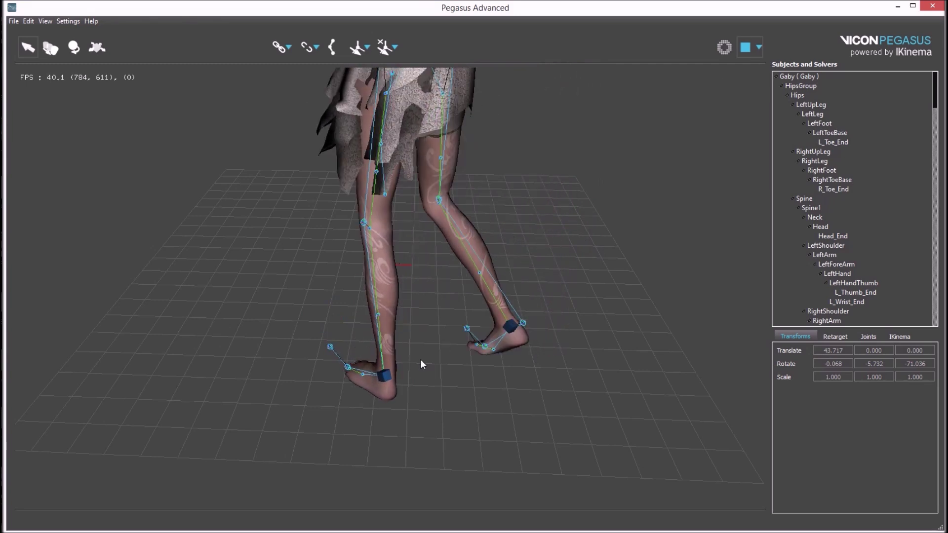
{"action": "left_click", "coordinate": [464, 348], "text": "ctrl"}
{"action": "left_click_drag", "start_coordinate": [277, 408], "coordinate": [401, 343], "text": "alt"}
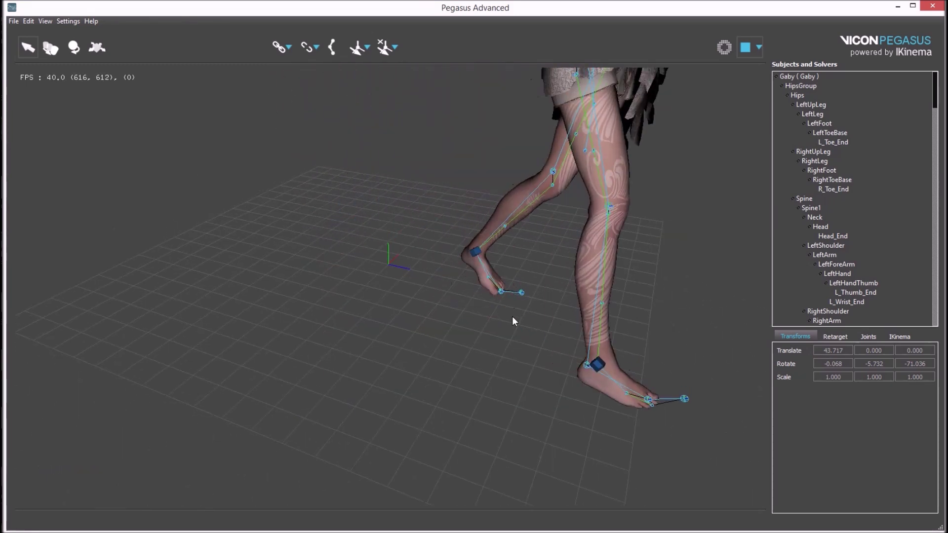
{"action": "left_click", "coordinate": [746, 48]}
Delete RightFoot_OTask and create a new orientation task on the right foot
{"action": "left_click_drag", "start_coordinate": [547, 394], "coordinate": [466, 402], "text": "alt"}
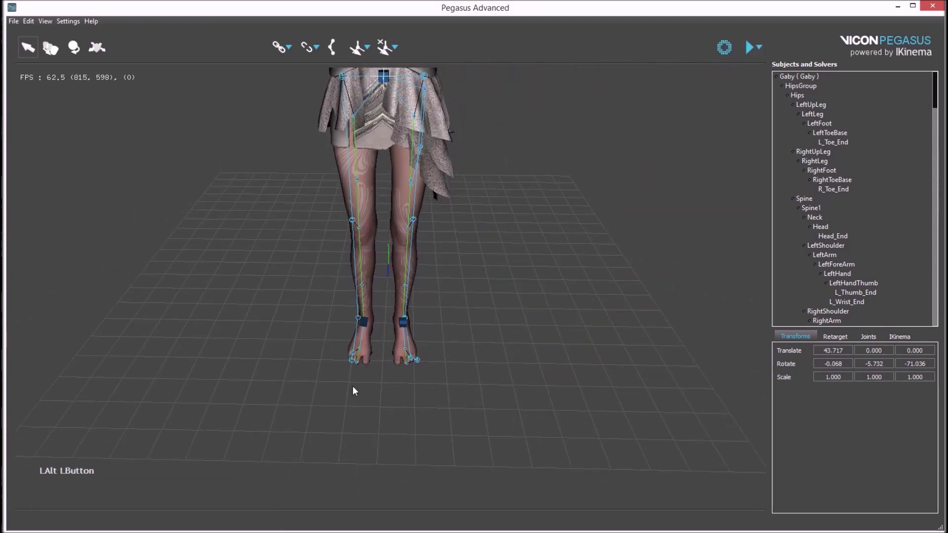
{"action": "scroll", "coordinate": [353, 388], "scroll_direction": "up", "scroll_amount": 5}
{"action": "left_click", "coordinate": [328, 379]}
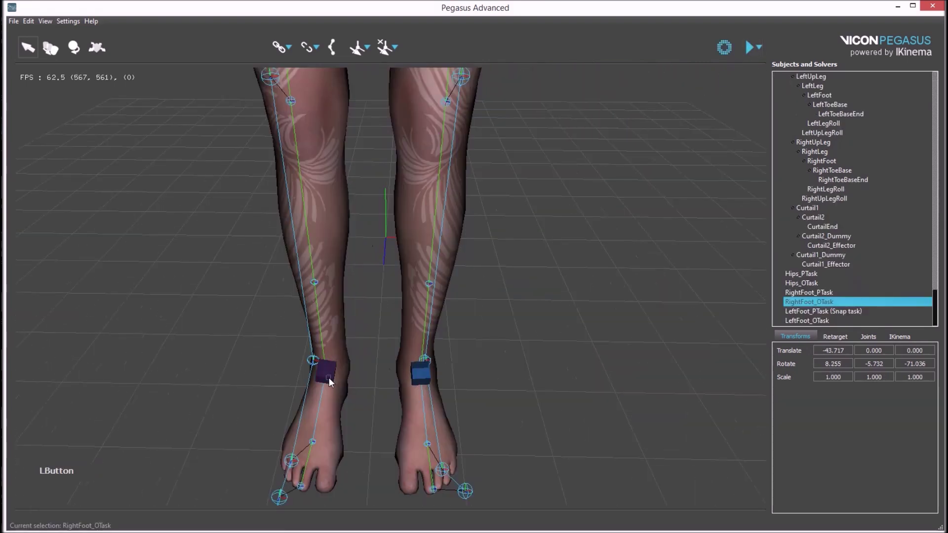
{"action": "left_click", "coordinate": [384, 50]}
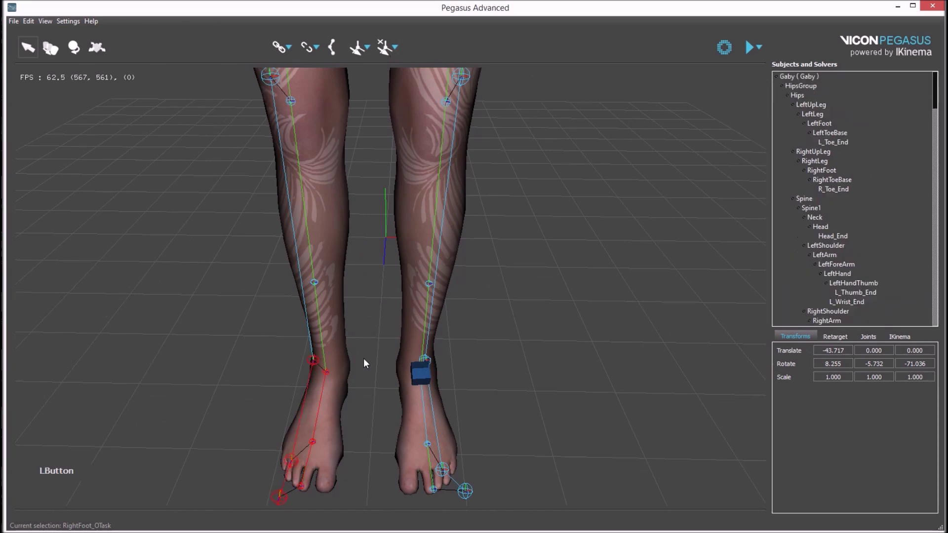
{"action": "left_click", "coordinate": [368, 48]}
{"action": "left_click", "coordinate": [385, 118]}
{"action": "left_click", "coordinate": [302, 397], "text": "ctrl"}
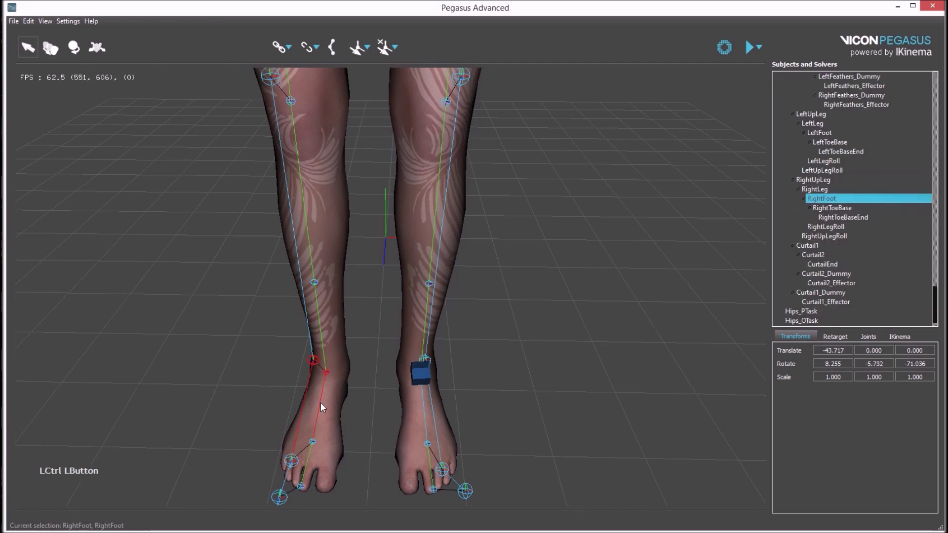
{"action": "left_click", "coordinate": [367, 48]}
{"action": "left_click", "coordinate": [371, 113]}
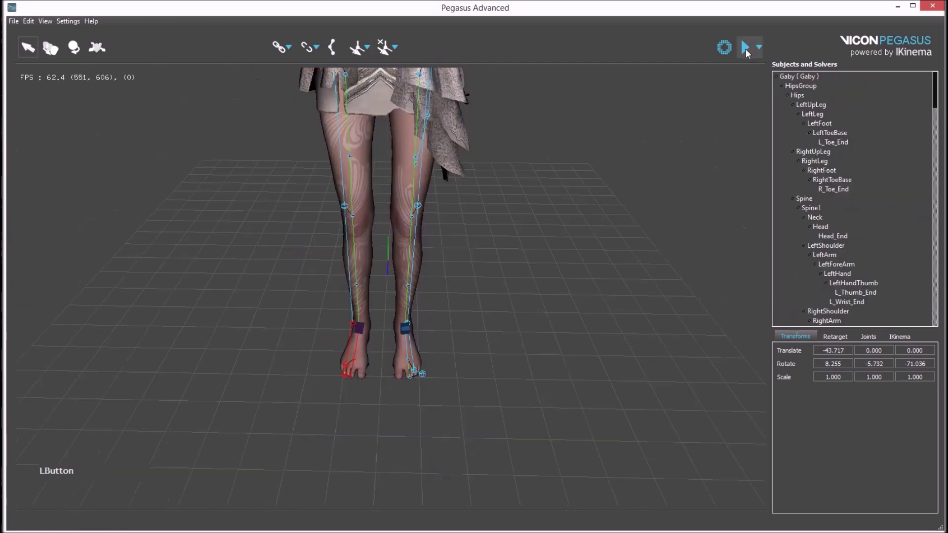
Run the live solve briefly to test the feet, then stop it
{"action": "left_click", "coordinate": [745, 47]}
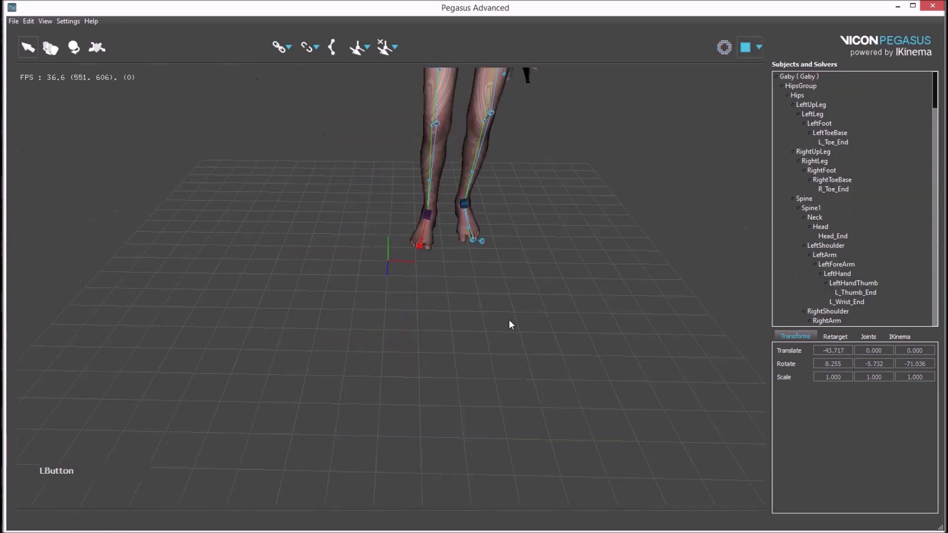
{"action": "scroll", "coordinate": [494, 276], "scroll_direction": "up", "scroll_amount": 5}
{"action": "scroll", "coordinate": [568, 185], "scroll_direction": "down", "scroll_amount": 8}
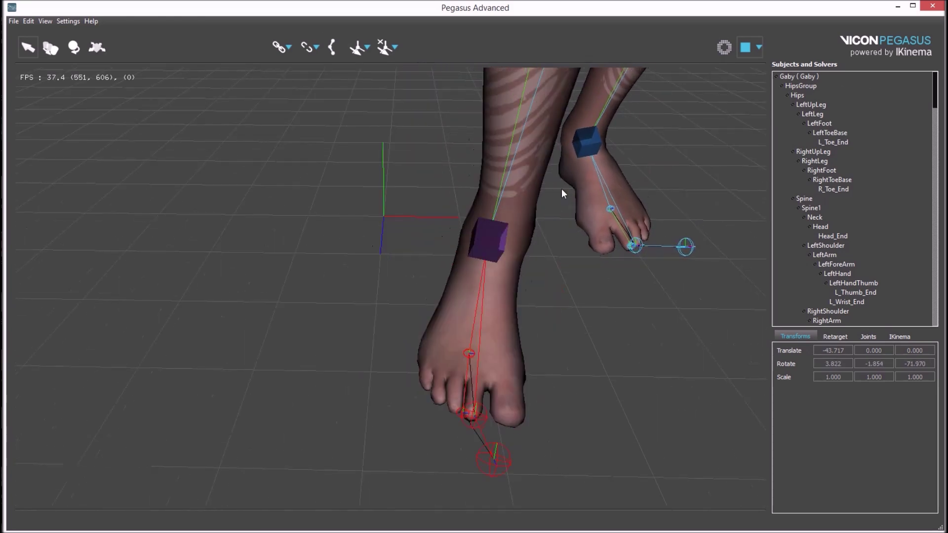
{"action": "left_click", "coordinate": [745, 48]}
{"action": "scroll", "coordinate": [390, 316], "scroll_direction": "up", "scroll_amount": 3}
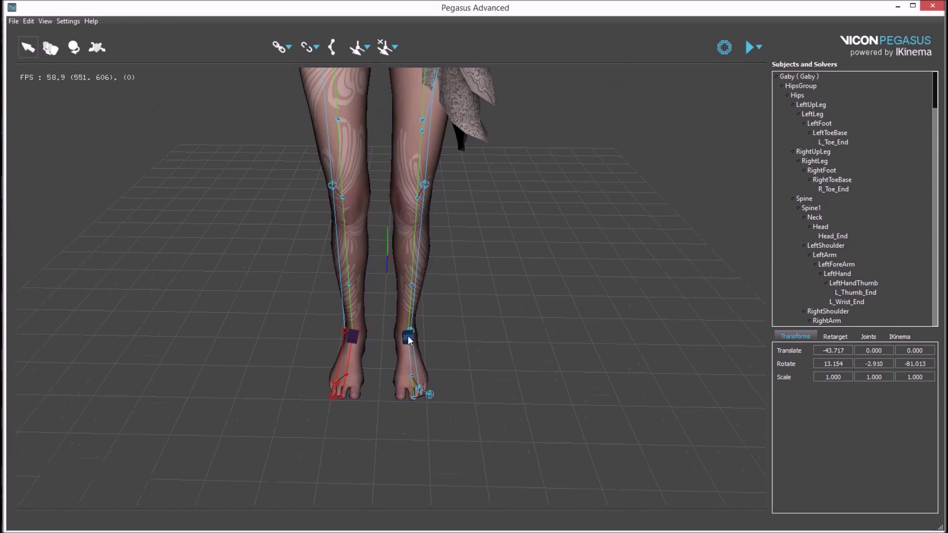
Apply the High precision preset to RightFoot_OTask and LeftFoot_OTask, then restart the live solve
{"action": "left_click", "coordinate": [355, 339]}
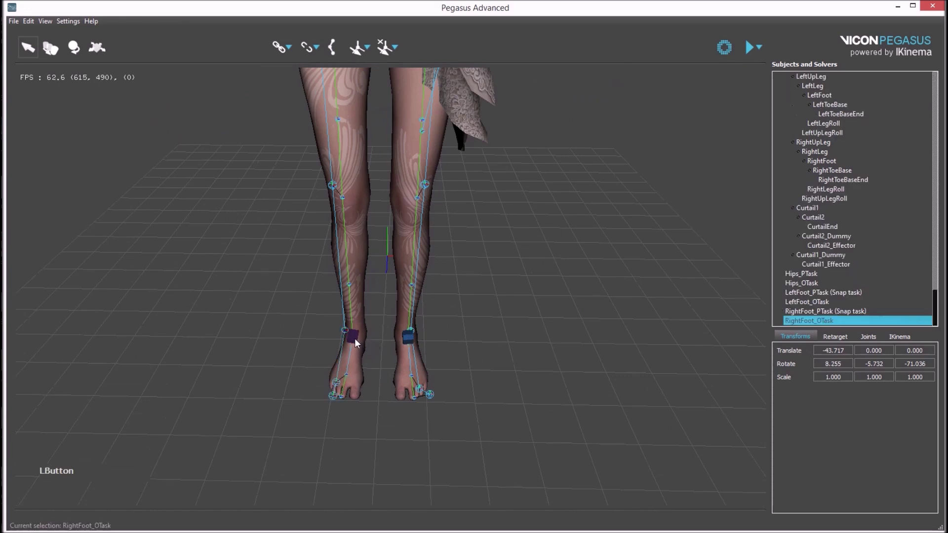
{"action": "left_click", "coordinate": [904, 336]}
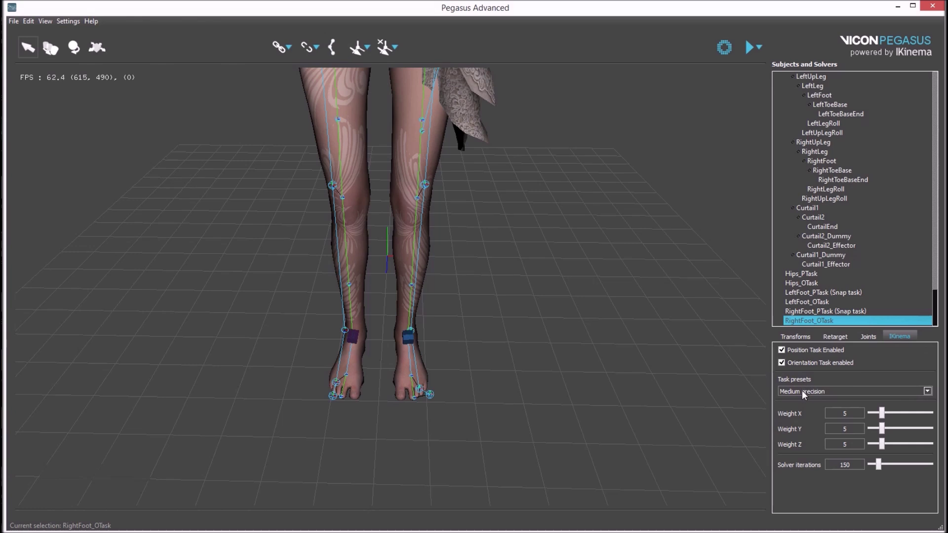
{"action": "left_click", "coordinate": [825, 392]}
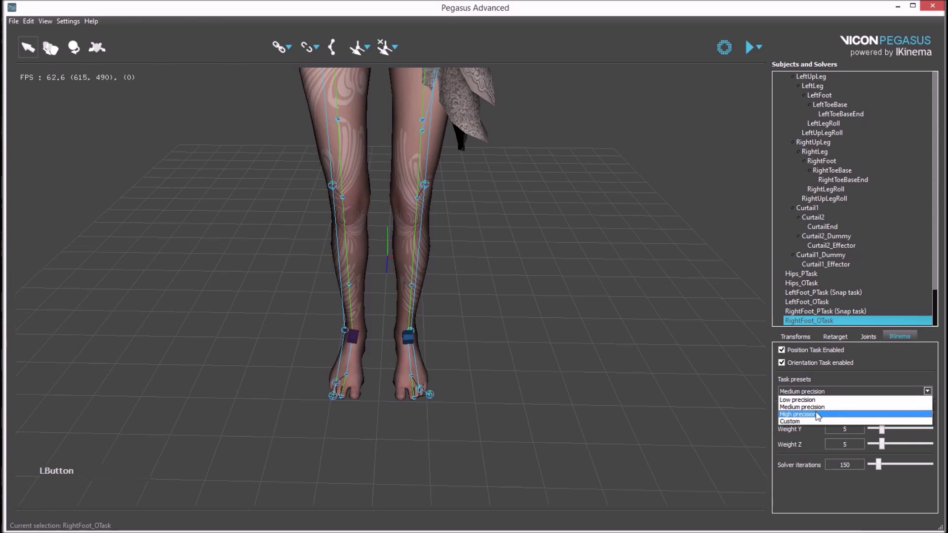
{"action": "left_click", "coordinate": [818, 415]}
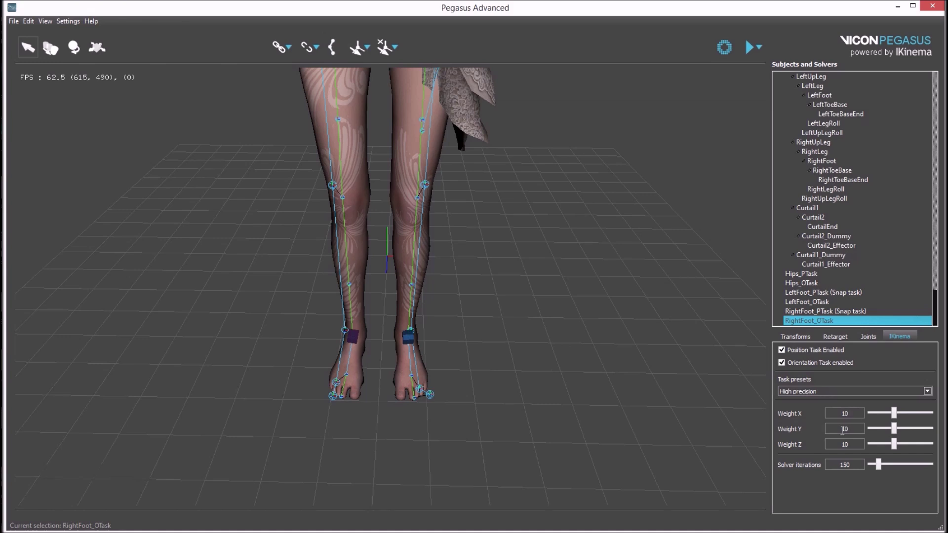
{"action": "left_click", "coordinate": [408, 340]}
{"action": "left_click", "coordinate": [828, 391]}
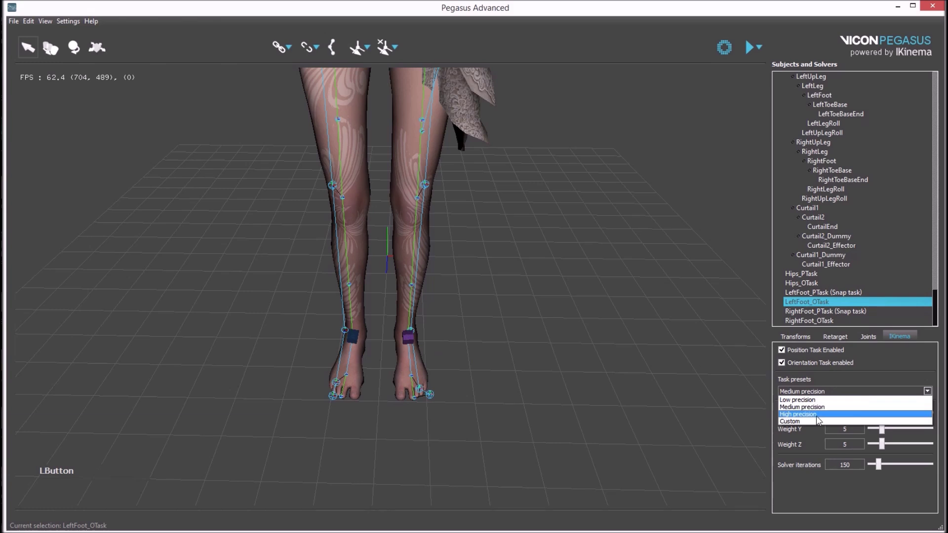
{"action": "left_click", "coordinate": [819, 416]}
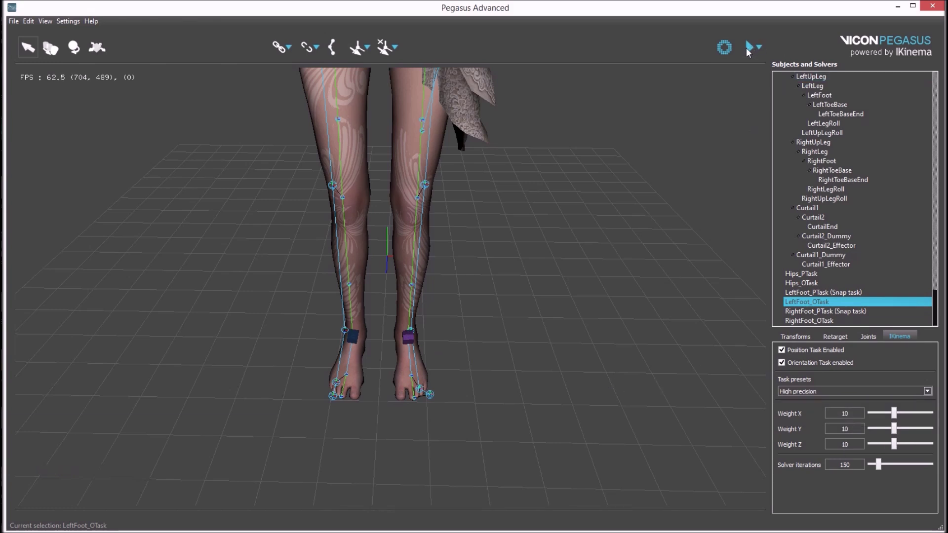
{"action": "left_click", "coordinate": [748, 47]}
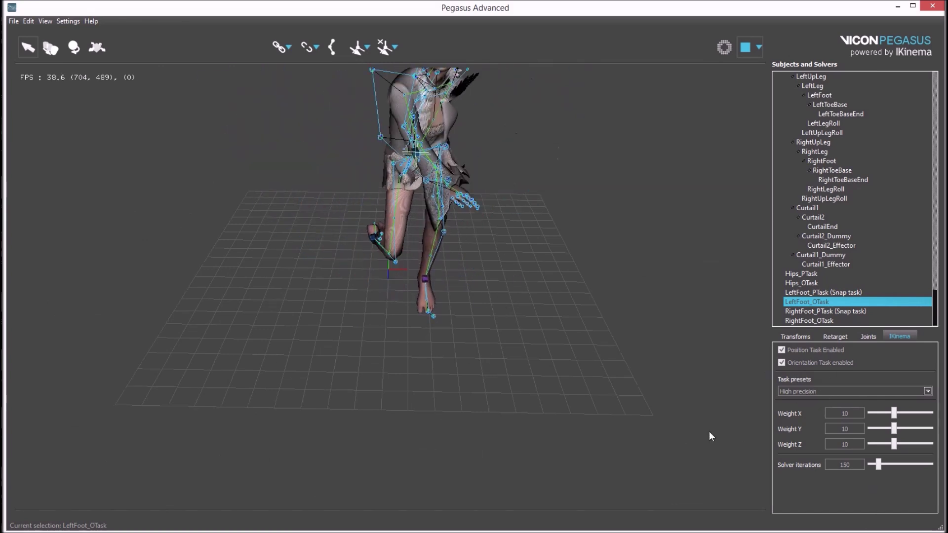
{"action": "left_click", "coordinate": [751, 50]}
{"action": "left_click_drag", "start_coordinate": [476, 154], "coordinate": [549, 160], "text": "alt"}
Inspect the avatar's joints, selecting Spine3 and LeftFeathers while orbiting around it
{"action": "left_click", "coordinate": [538, 160]}
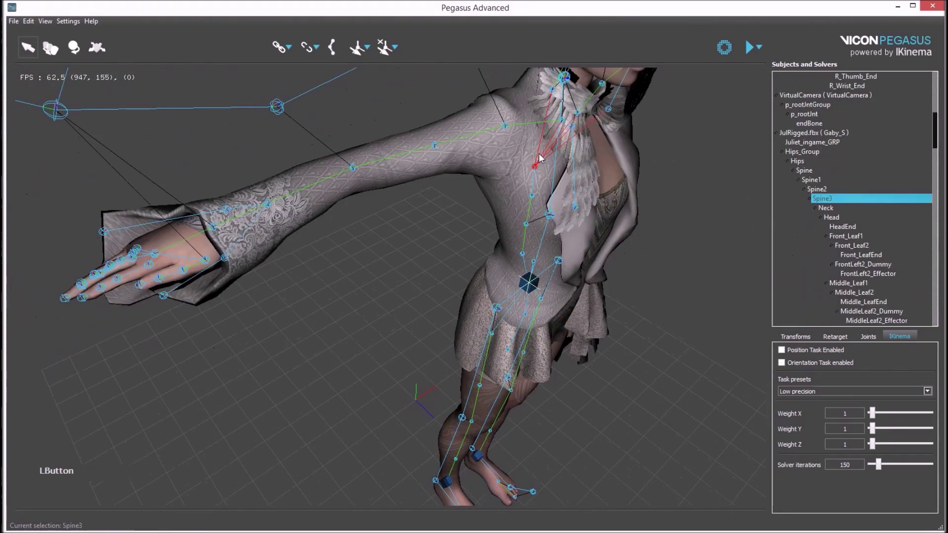
{"action": "left_click_drag", "start_coordinate": [618, 197], "coordinate": [581, 223], "text": "alt"}
{"action": "left_click_drag", "start_coordinate": [334, 223], "coordinate": [326, 258], "text": "alt"}
{"action": "left_click", "coordinate": [297, 162]}
{"action": "right_click_drag", "start_coordinate": [382, 250], "coordinate": [382, 311], "text": "alt"}
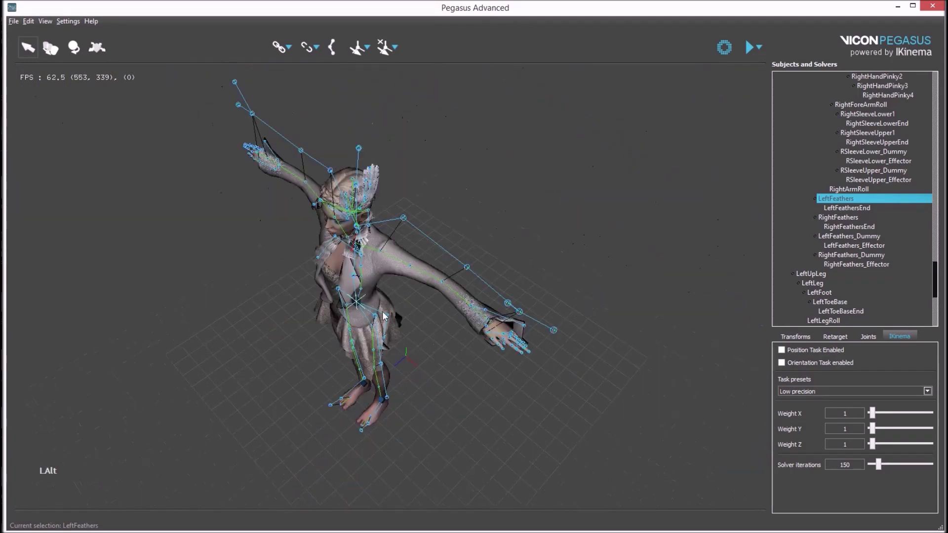
{"action": "middle_click_drag", "start_coordinate": [382, 312], "coordinate": [360, 368], "text": "alt"}
{"action": "left_click_drag", "start_coordinate": [360, 368], "coordinate": [445, 371], "text": "alt"}
Select Spine1 and step through neighbouring joints with the arrow keys, ending on Neck
{"action": "left_click", "coordinate": [467, 249]}
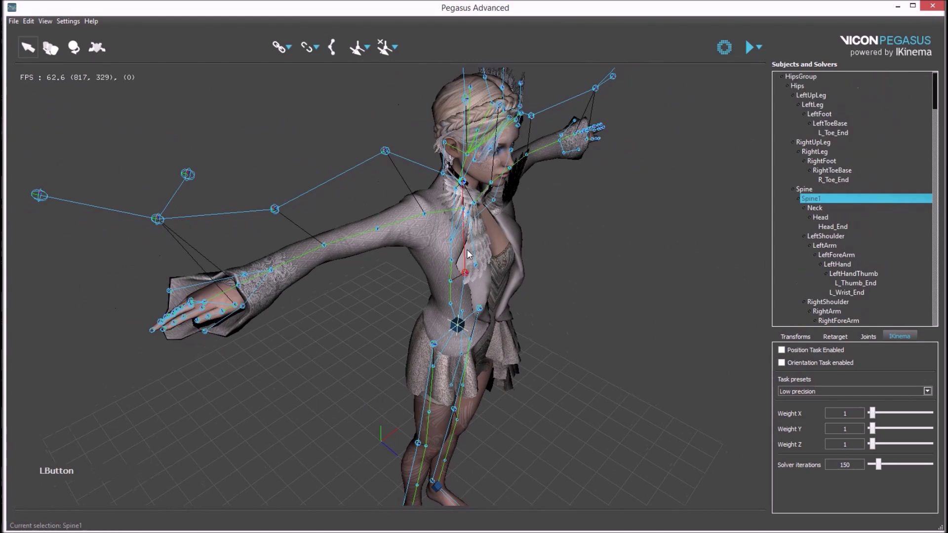
{"action": "key", "text": "Down"}
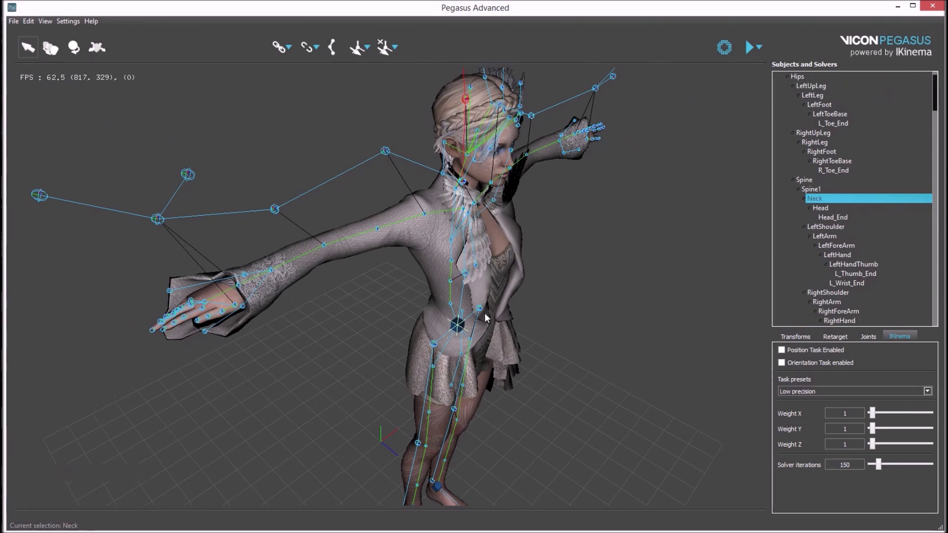
{"action": "key", "text": "Up"}
{"action": "key", "text": "Down"}
{"action": "key", "text": "Up"}
{"action": "key", "text": "Down"}
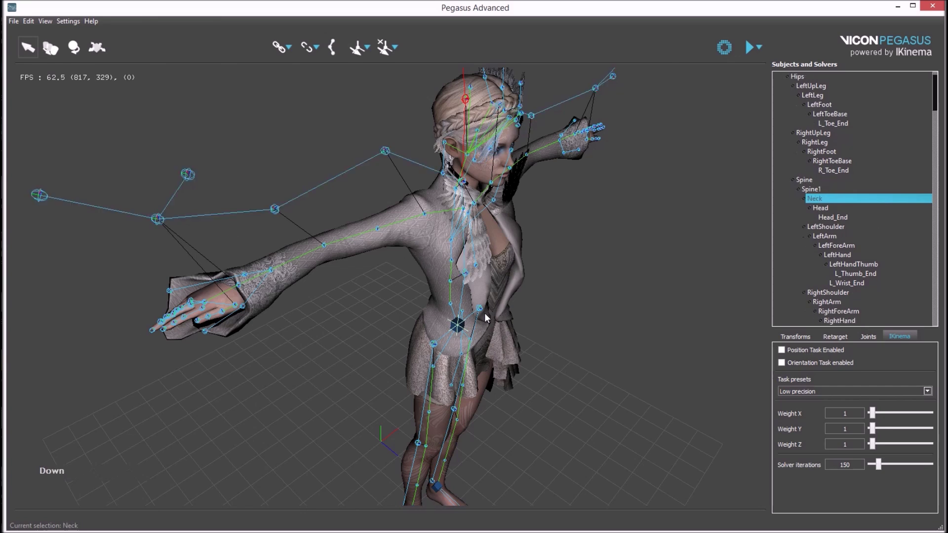
{"action": "mouse_move", "coordinate": [502, 344]}
{"action": "left_mouse_down", "text": "alt"}
{"action": "mouse_move", "coordinate": [599, 380]}
{"action": "mouse_move", "coordinate": [552, 378]}
{"action": "mouse_move", "coordinate": [519, 344]}
{"action": "left_mouse_up", "text": "alt"}
Add Spine3 to the selection, link the character to the Gaby subject, and start playback
{"action": "left_click", "coordinate": [329, 235], "text": "ctrl"}
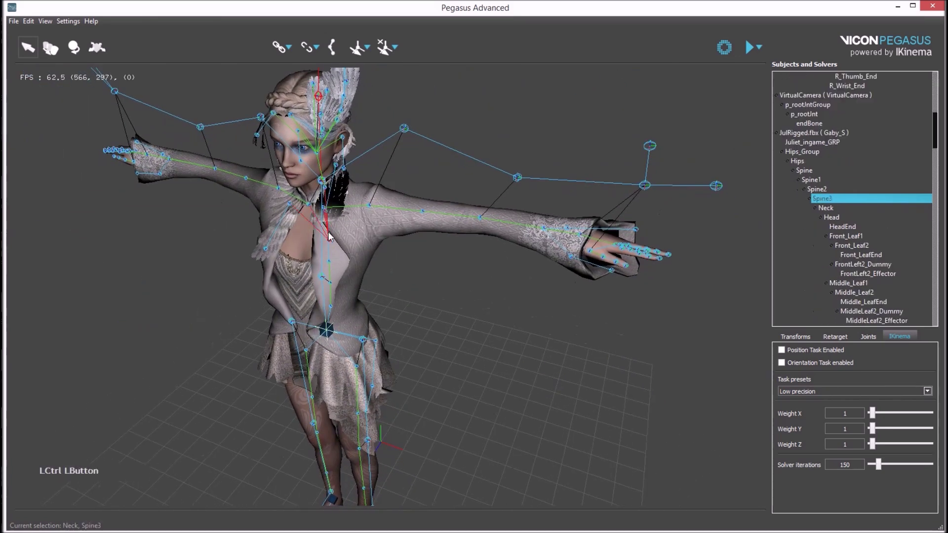
{"action": "left_click", "coordinate": [357, 49]}
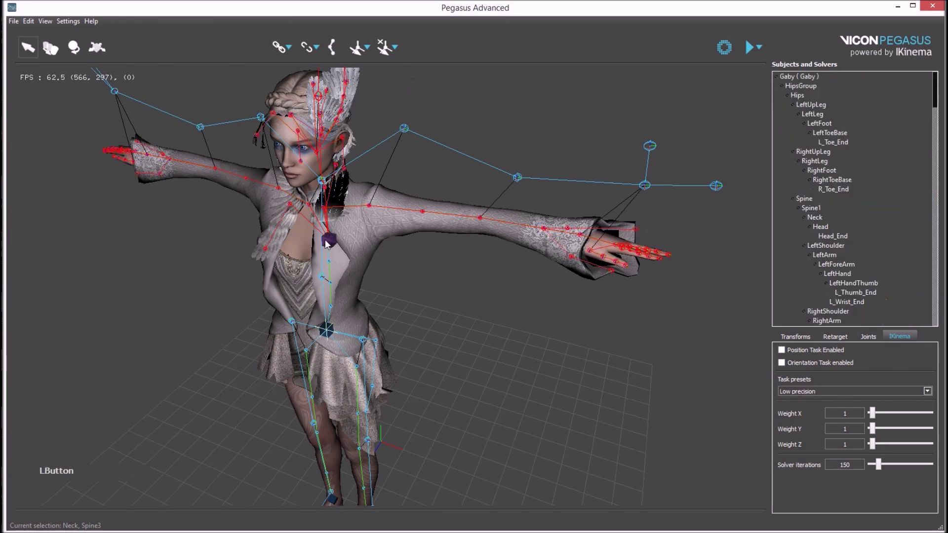
{"action": "left_click_drag", "start_coordinate": [326, 244], "coordinate": [459, 281], "text": "alt"}
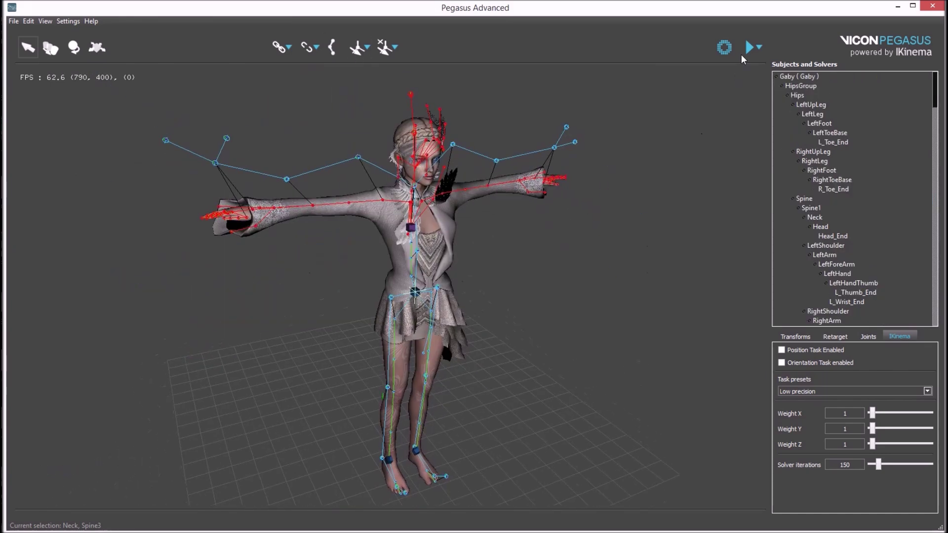
{"action": "left_click", "coordinate": [749, 47]}
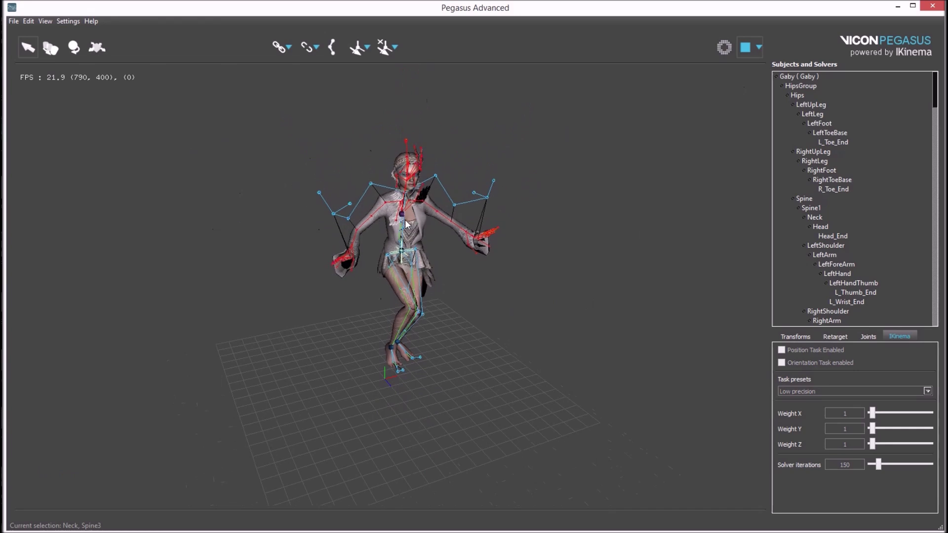
{"action": "left_click_drag", "start_coordinate": [489, 245], "coordinate": [497, 286], "text": "alt"}
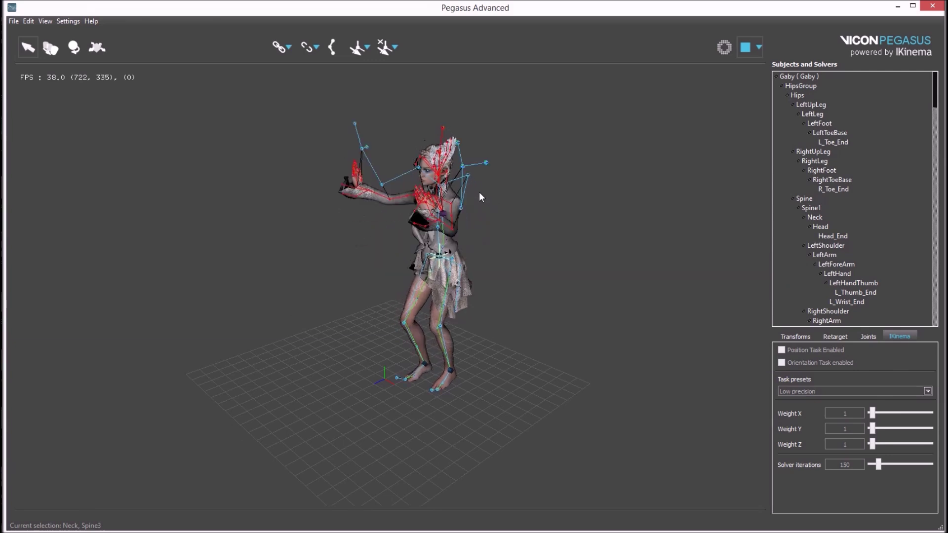
{"action": "left_click_drag", "start_coordinate": [527, 292], "coordinate": [468, 311], "text": "alt"}
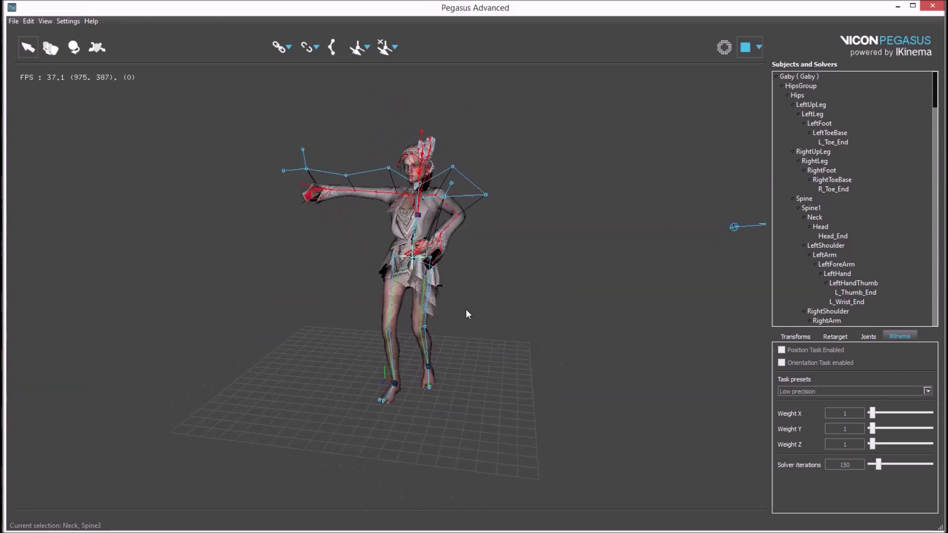
{"action": "scroll", "coordinate": [447, 310], "scroll_direction": "down", "scroll_amount": 3}
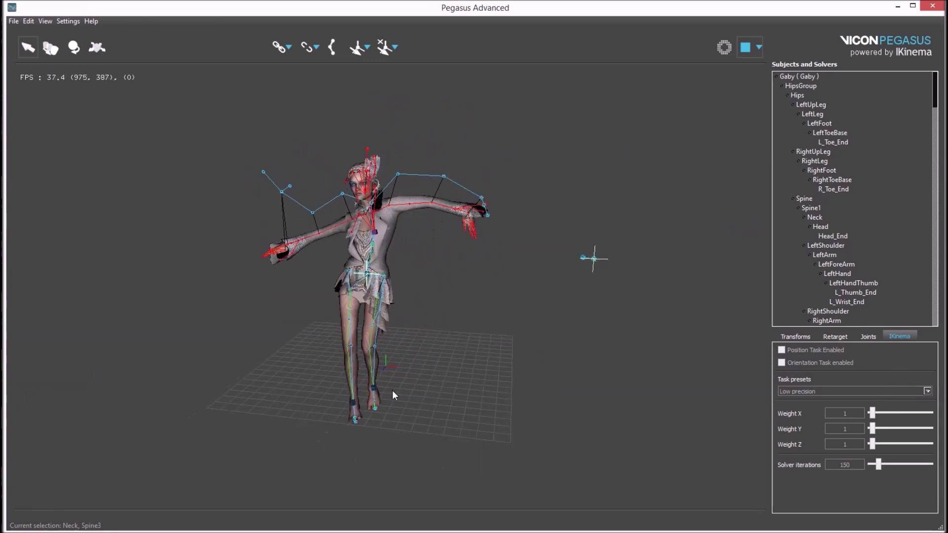
{"action": "left_click_drag", "start_coordinate": [368, 390], "coordinate": [542, 254], "text": "alt"}
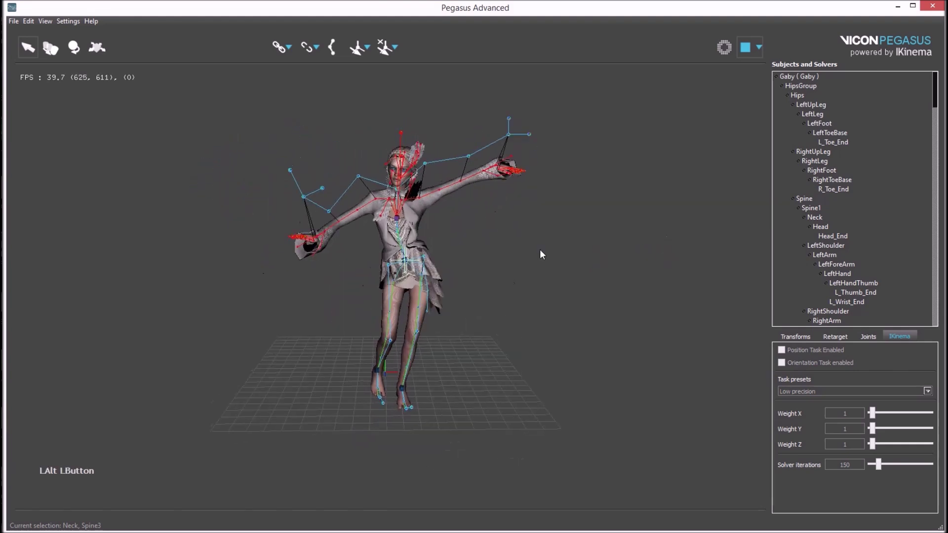
{"action": "left_click", "coordinate": [745, 48]}
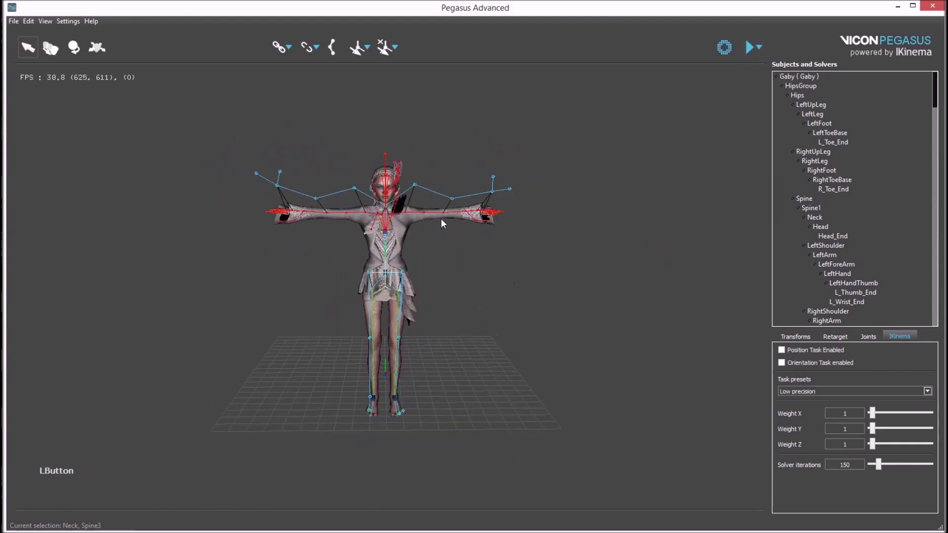
{"action": "scroll", "coordinate": [441, 219], "scroll_direction": "up", "scroll_amount": 2}
Select the Head joint and disable Joint(s) Hierarchy Enabled in its solver options
{"action": "left_click_drag", "start_coordinate": [467, 245], "coordinate": [384, 215], "text": "alt"}
{"action": "scroll", "coordinate": [450, 262], "scroll_direction": "up", "scroll_amount": 4}
{"action": "left_click", "coordinate": [344, 203]}
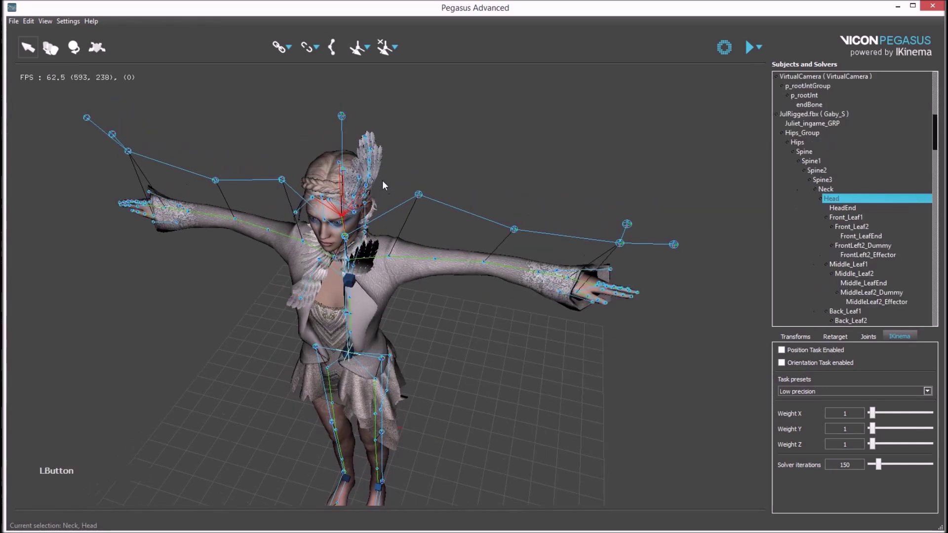
{"action": "left_click_drag", "start_coordinate": [383, 179], "coordinate": [406, 165], "text": "alt"}
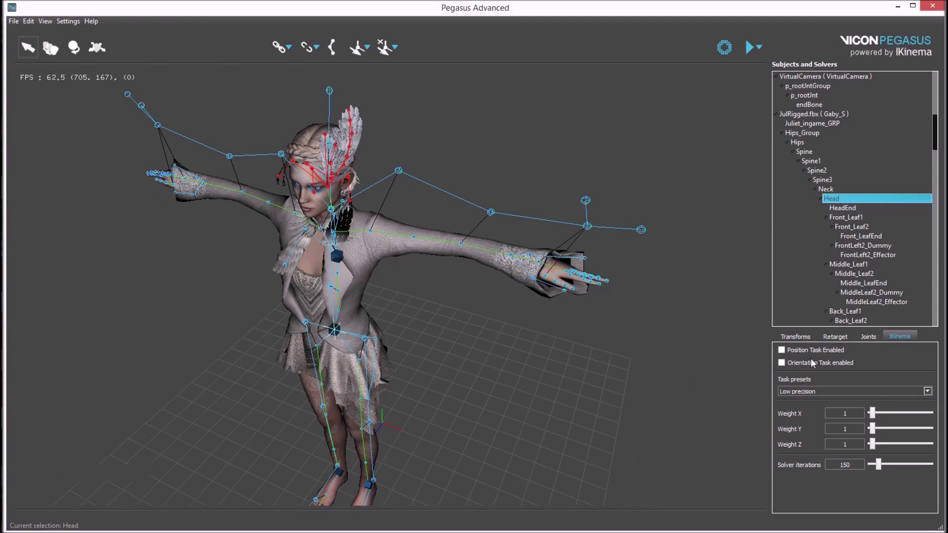
{"action": "left_click", "coordinate": [867, 337]}
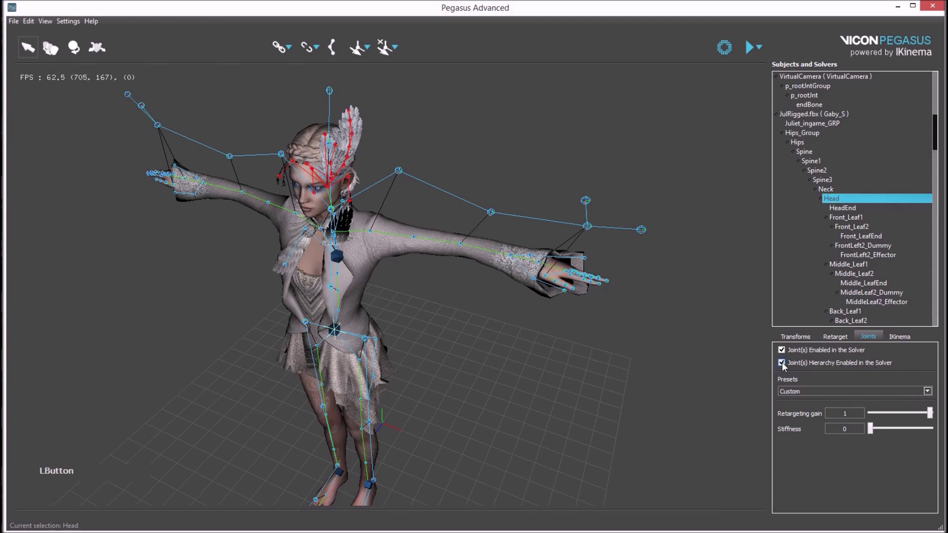
Check the 0.1 retargeting gain on the left and right hand finger joints
{"action": "left_click_drag", "start_coordinate": [201, 249], "coordinate": [559, 339], "text": "alt"}
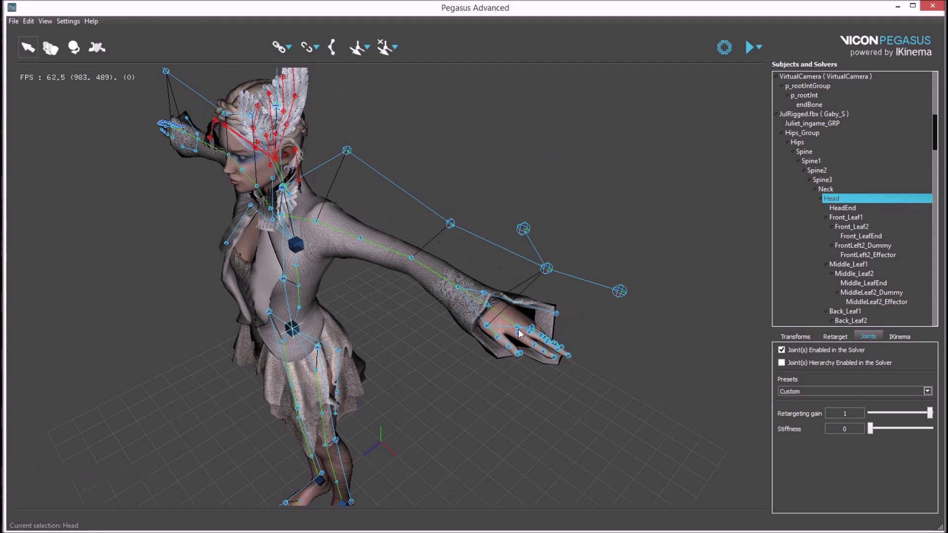
{"action": "left_click", "coordinate": [519, 329]}
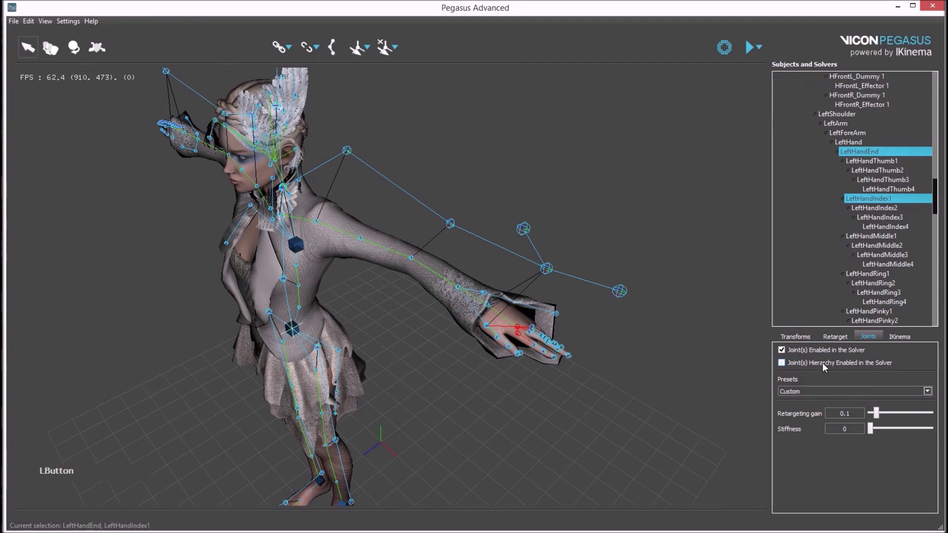
{"action": "left_click_drag", "start_coordinate": [386, 365], "coordinate": [312, 393], "text": "alt"}
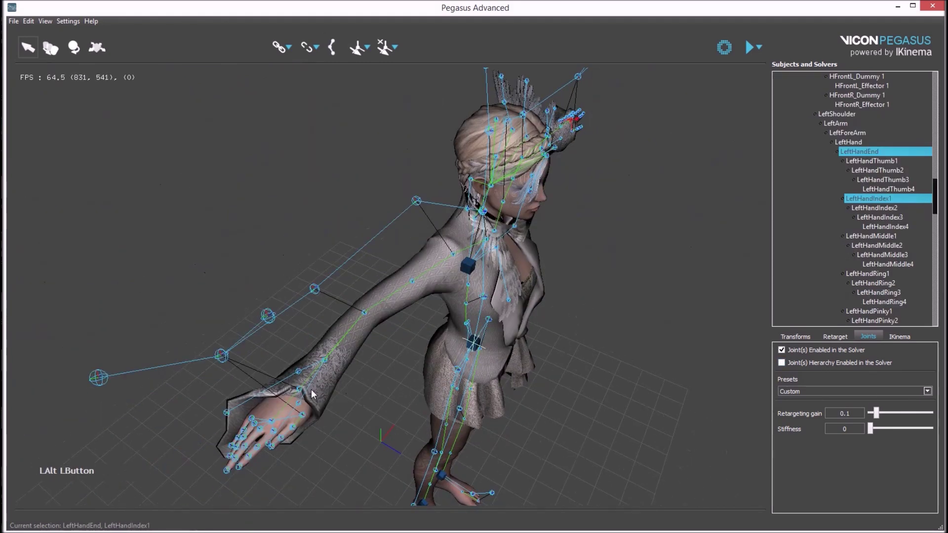
{"action": "left_click", "coordinate": [267, 429]}
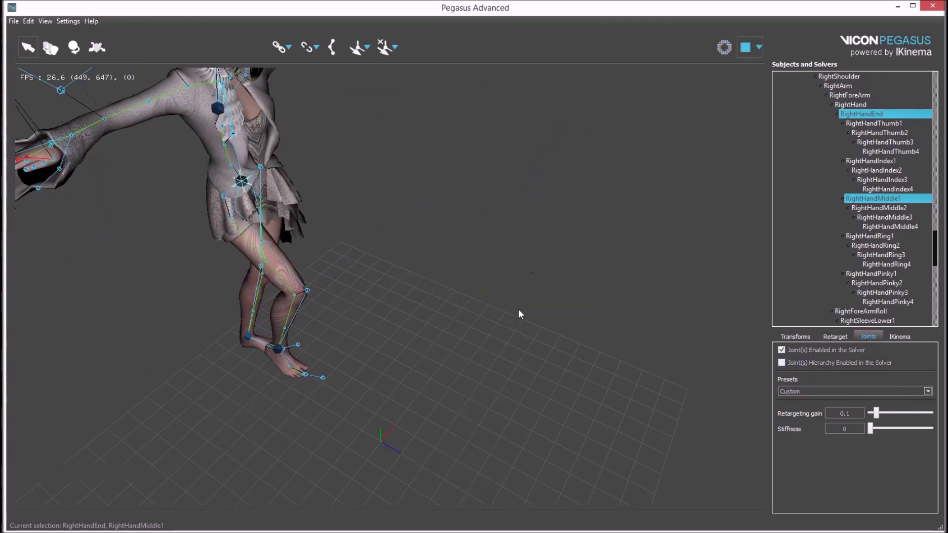
Stop playback and exclude the Curtail1 skirt joint's hierarchy from the solver
{"action": "scroll", "coordinate": [517, 316], "scroll_direction": "down", "scroll_amount": 5}
{"action": "left_click_drag", "start_coordinate": [512, 349], "coordinate": [460, 321], "text": "alt"}
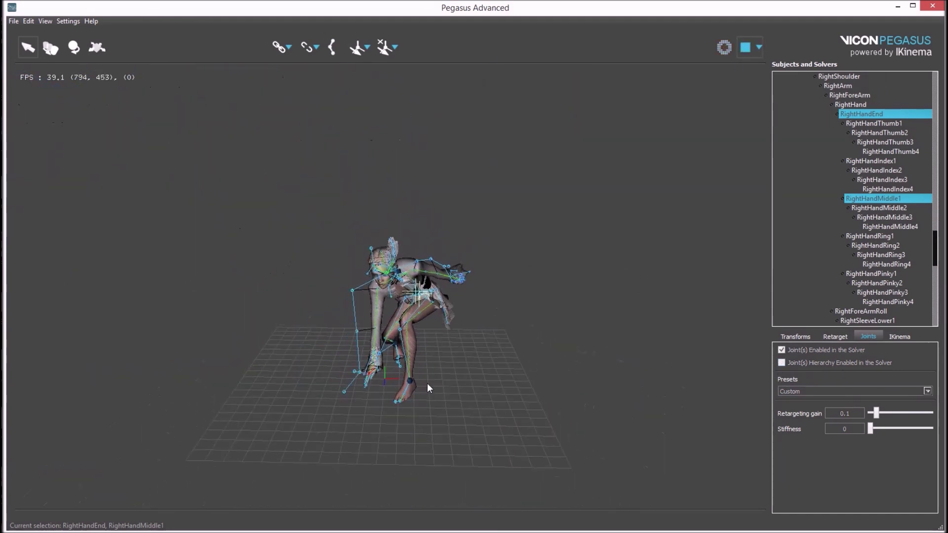
{"action": "scroll", "coordinate": [457, 337], "scroll_direction": "up", "scroll_amount": 1}
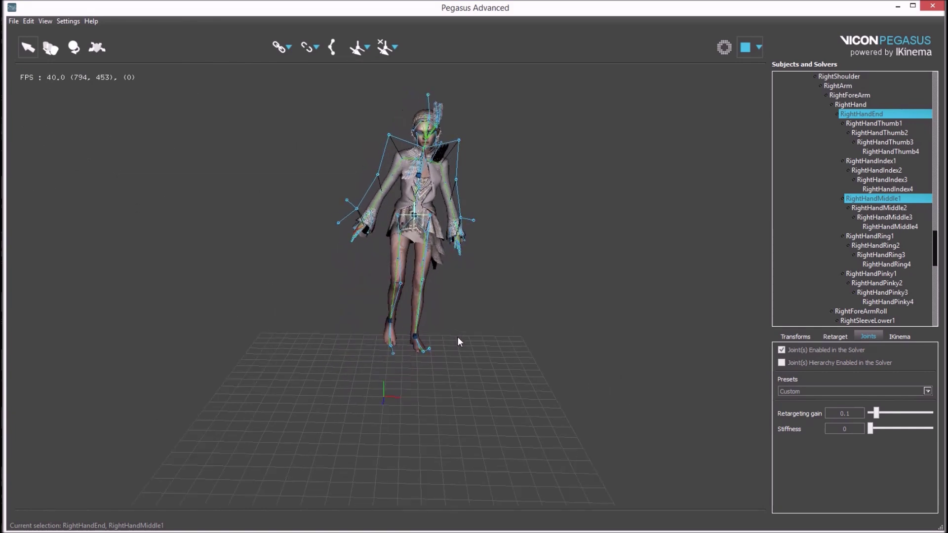
{"action": "left_click", "coordinate": [745, 48]}
{"action": "left_click_drag", "start_coordinate": [508, 284], "coordinate": [393, 306], "text": "alt"}
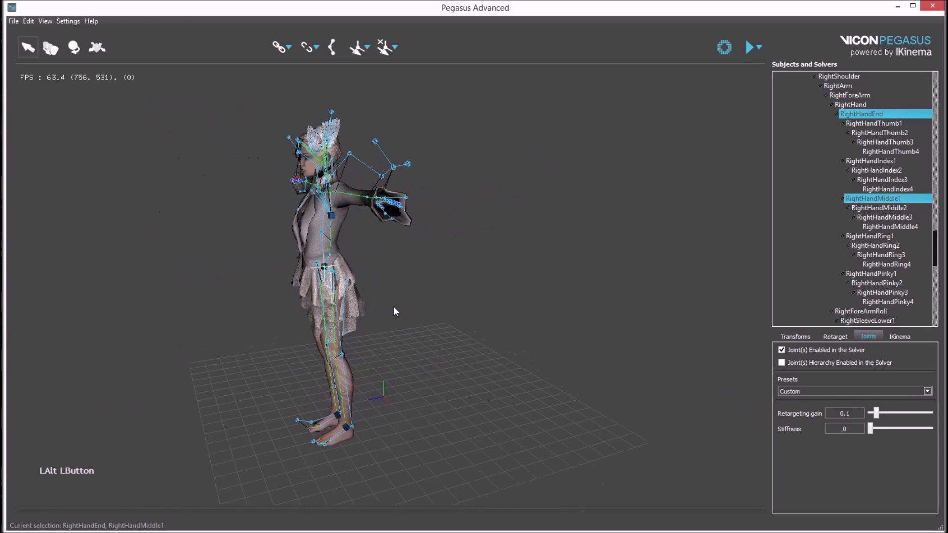
{"action": "left_click", "coordinate": [351, 293]}
{"action": "scroll", "coordinate": [356, 307], "scroll_direction": "up", "scroll_amount": 2}
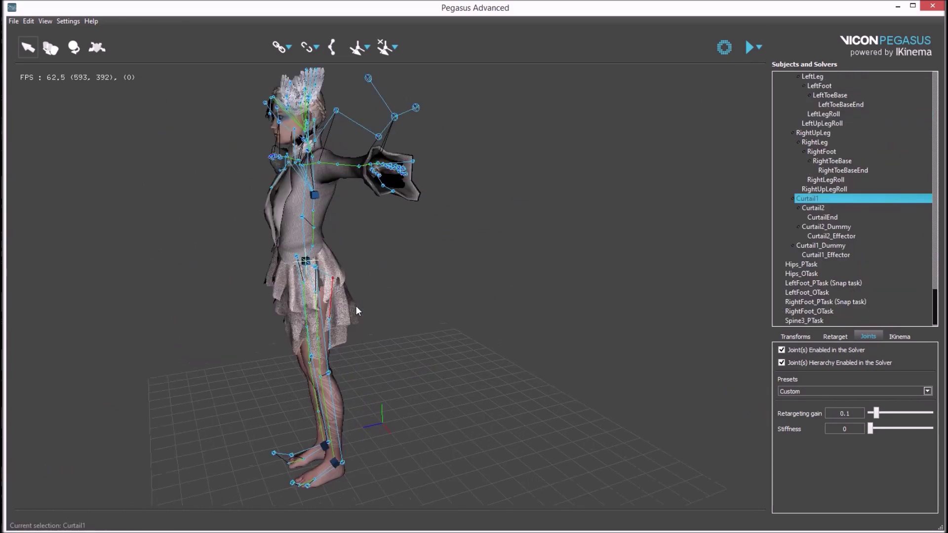
{"action": "left_click", "coordinate": [822, 361]}
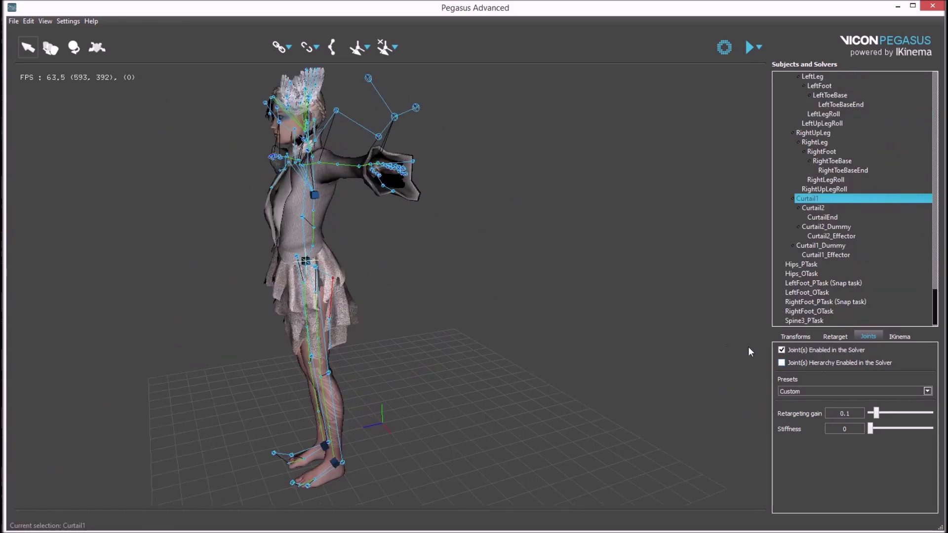
Replay the animation to check the skirt change, then open the File menu
{"action": "left_click_drag", "start_coordinate": [392, 297], "coordinate": [443, 303], "text": "alt"}
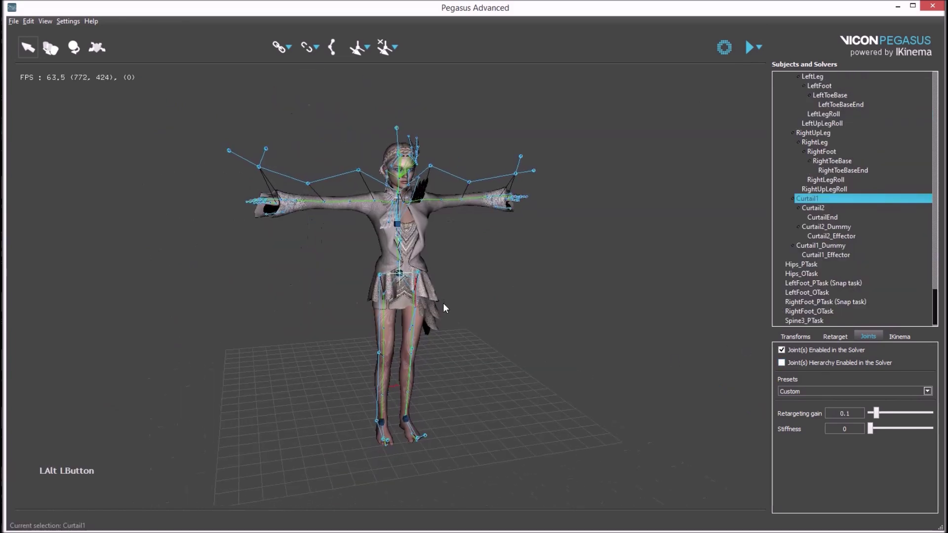
{"action": "left_click", "coordinate": [744, 48]}
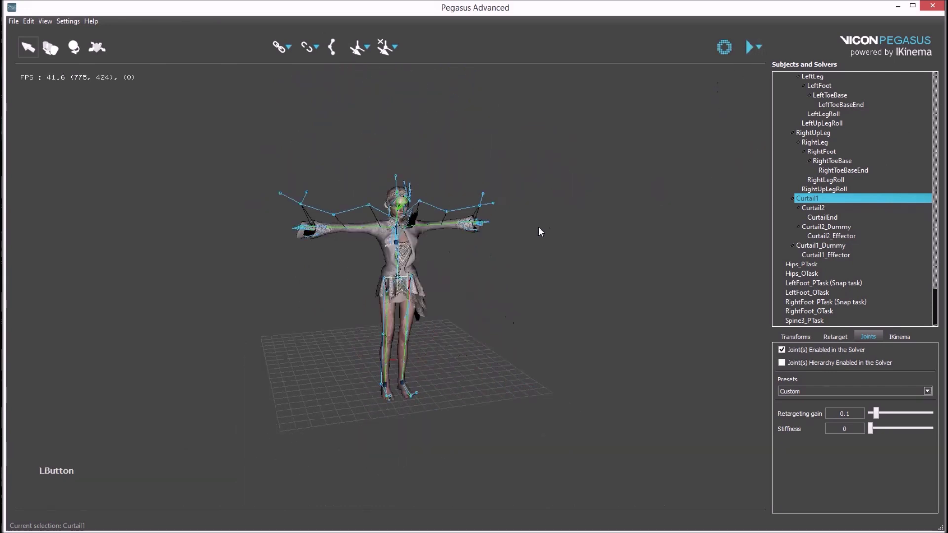
{"action": "scroll", "coordinate": [546, 277], "scroll_direction": "down", "scroll_amount": 2}
{"action": "left_click_drag", "start_coordinate": [546, 277], "coordinate": [564, 324], "text": "alt"}
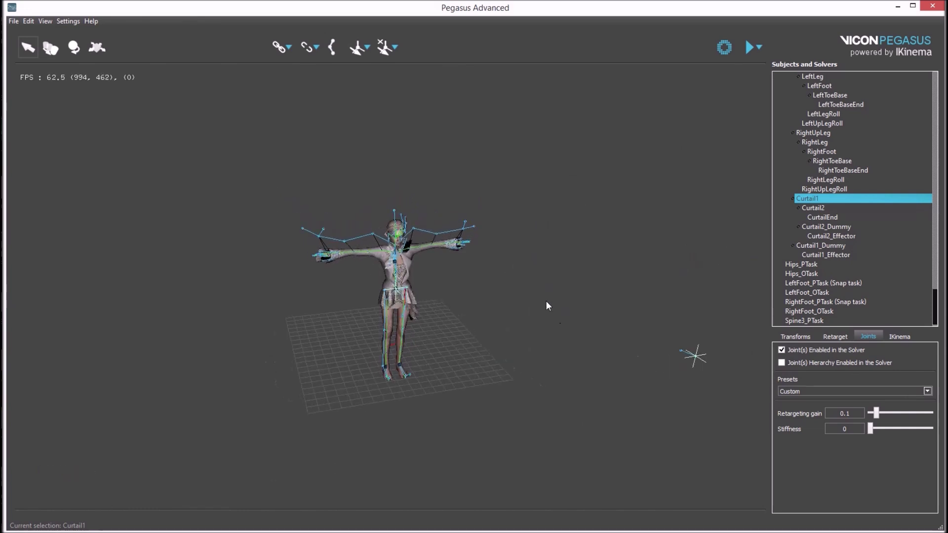
{"action": "left_click", "coordinate": [13, 21]}
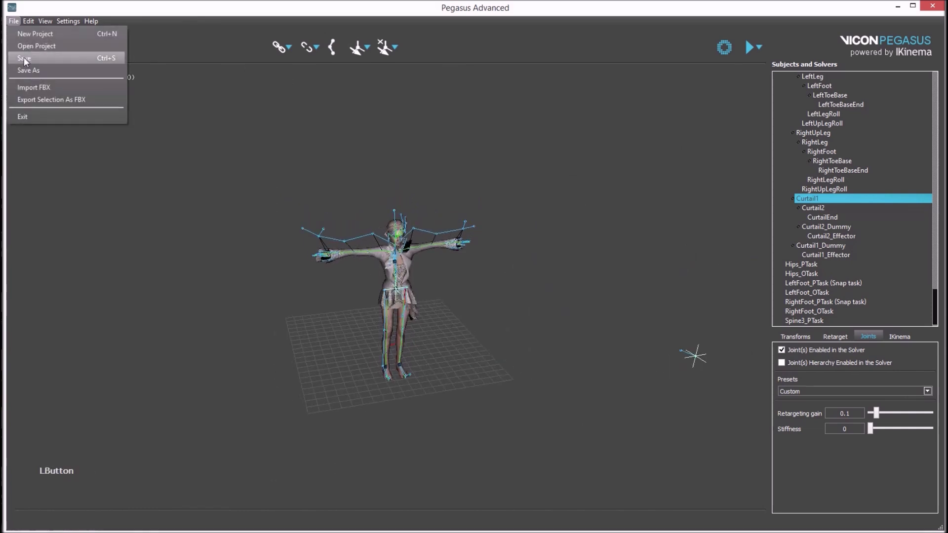
Import camera.fbx, frame its Camera_Group, and select the virtual camera's root joint
{"action": "left_click", "coordinate": [26, 89]}
{"action": "double_click", "coordinate": [79, 110]}
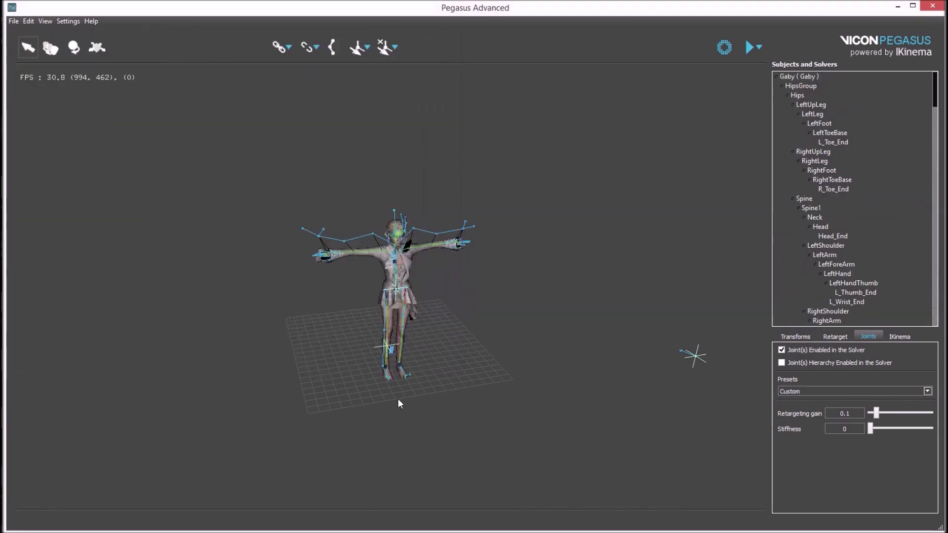
{"action": "left_click_drag", "start_coordinate": [398, 400], "coordinate": [388, 351], "text": "alt"}
{"action": "left_click", "coordinate": [387, 350]}
{"action": "key", "text": "f"}
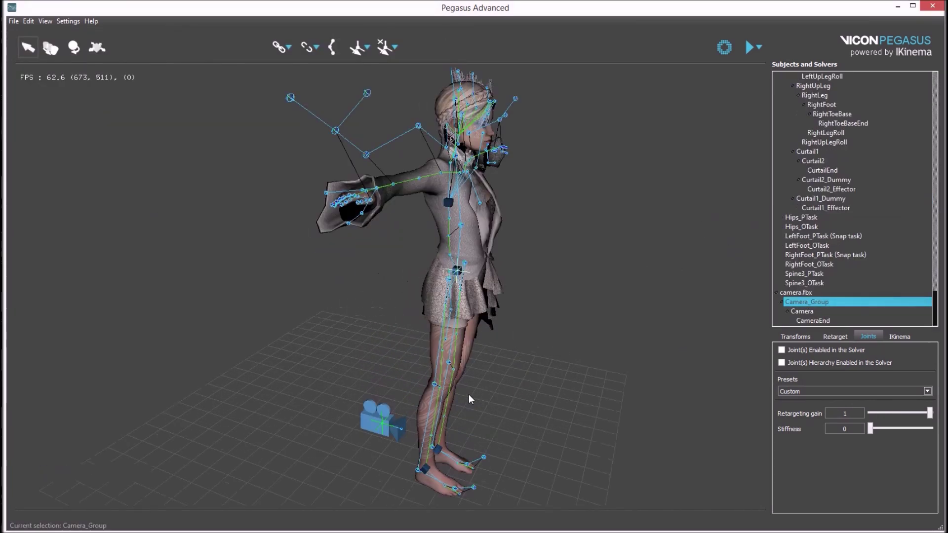
{"action": "mouse_move", "coordinate": [406, 328]}
{"action": "left_mouse_down", "text": "alt"}
{"action": "mouse_move", "coordinate": [609, 283]}
{"action": "mouse_move", "coordinate": [608, 294]}
{"action": "mouse_move", "coordinate": [508, 292]}
{"action": "mouse_move", "coordinate": [290, 318]}
{"action": "mouse_move", "coordinate": [221, 341]}
{"action": "mouse_move", "coordinate": [193, 332]}
{"action": "left_mouse_up", "text": "alt"}
{"action": "scroll", "coordinate": [508, 293], "scroll_direction": "down", "scroll_amount": 8}
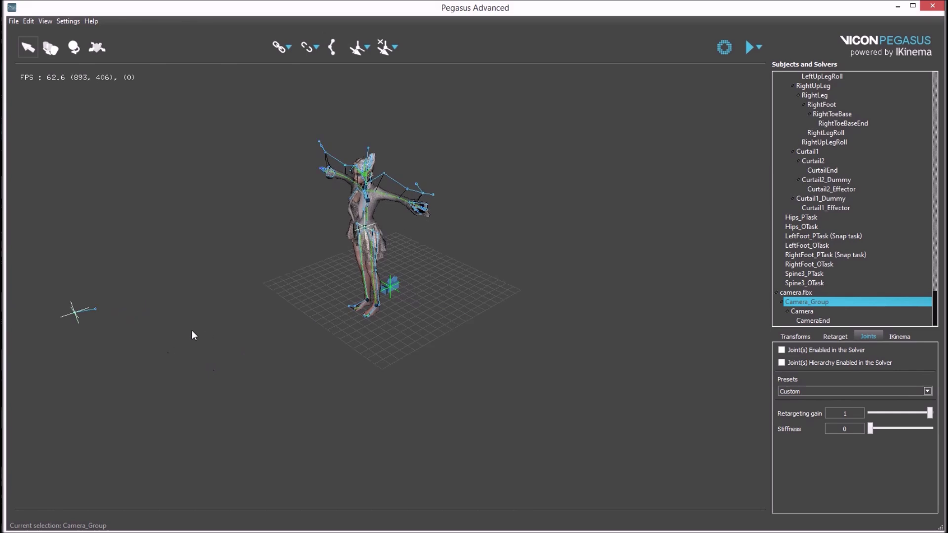
{"action": "left_click", "coordinate": [87, 311]}
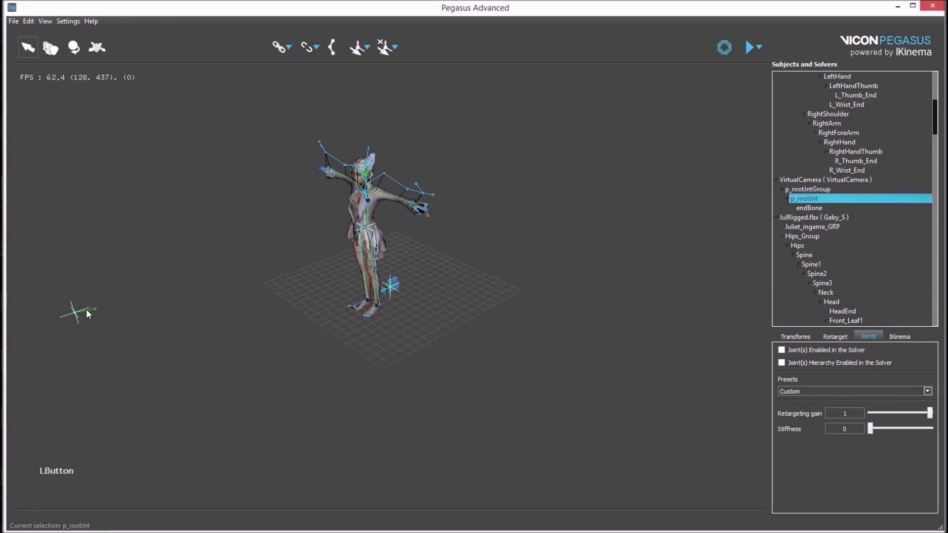
Add the imported camera to the selection and associate it without scaling
{"action": "left_click", "coordinate": [393, 289], "text": "ctrl"}
{"action": "left_click", "coordinate": [289, 47]}
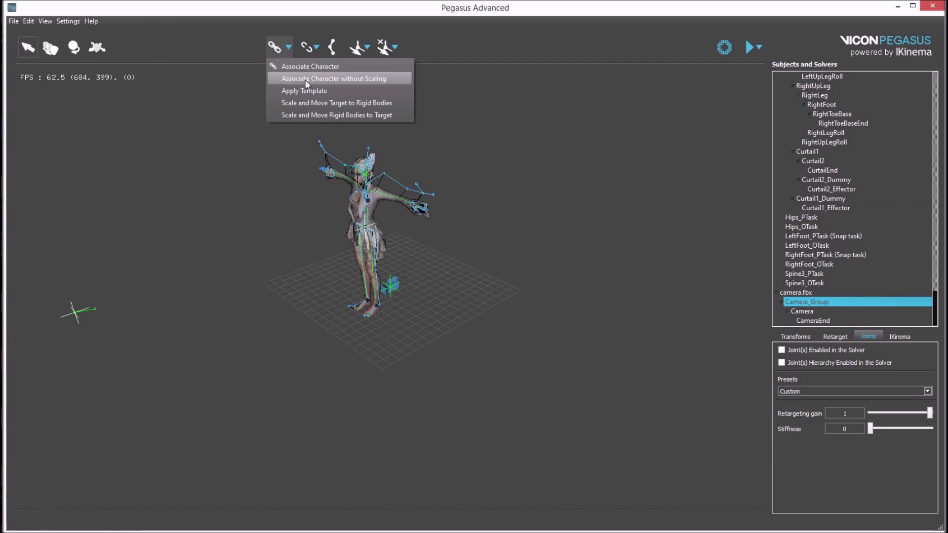
{"action": "left_click", "coordinate": [351, 80]}
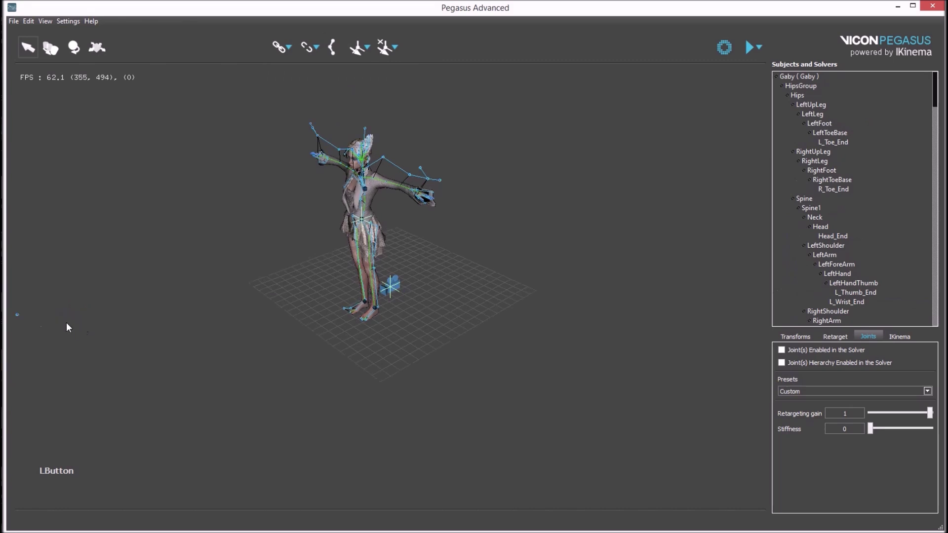
Select p_rootJnt plus the Camera joint and associate them again without scaling
{"action": "middle_click_drag", "start_coordinate": [68, 326], "coordinate": [121, 277], "text": "alt"}
{"action": "left_click", "coordinate": [76, 277]}
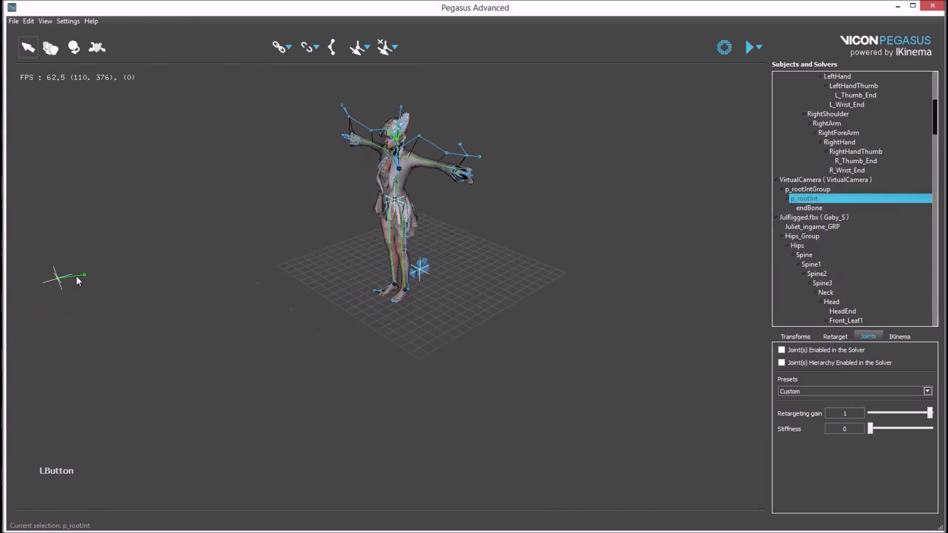
{"action": "left_click", "coordinate": [778, 217]}
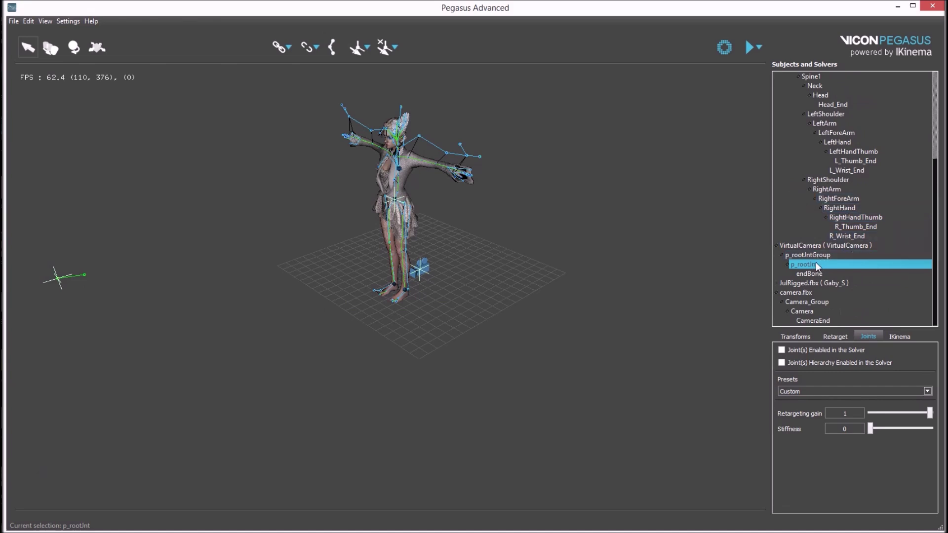
{"action": "left_click", "coordinate": [813, 313], "text": "ctrl"}
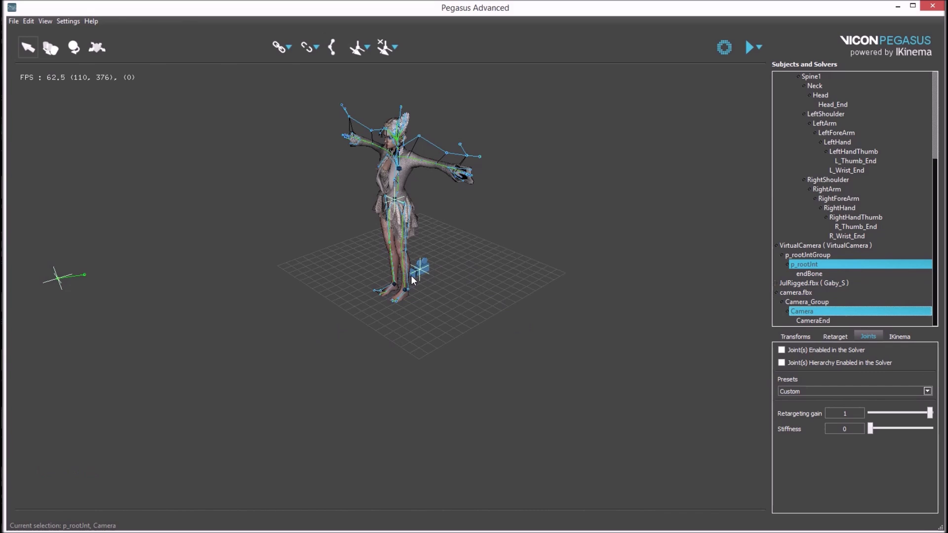
{"action": "left_click", "coordinate": [289, 49]}
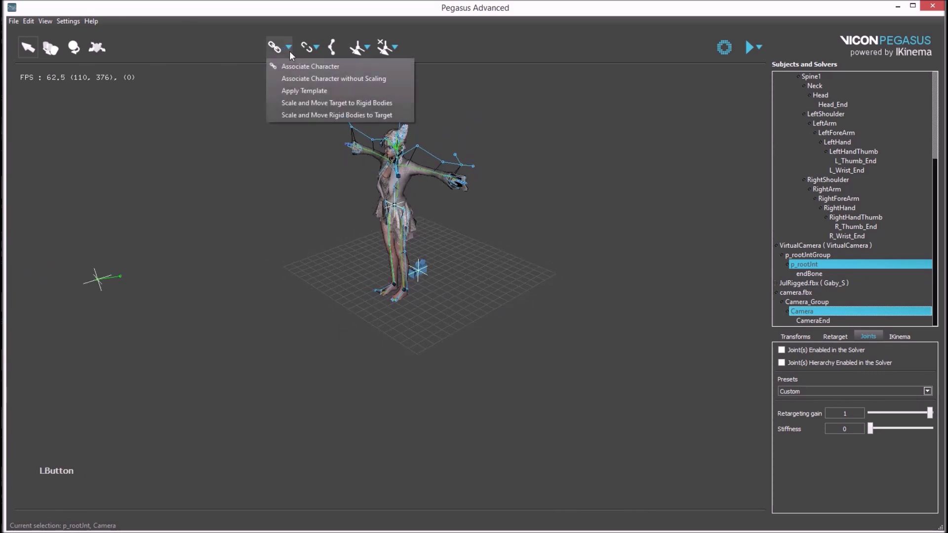
{"action": "left_click", "coordinate": [303, 78]}
Select the Camera joint and try rotating it with the E tool, undoing the stray rotations
{"action": "middle_click_drag", "start_coordinate": [112, 293], "coordinate": [350, 253], "text": "alt"}
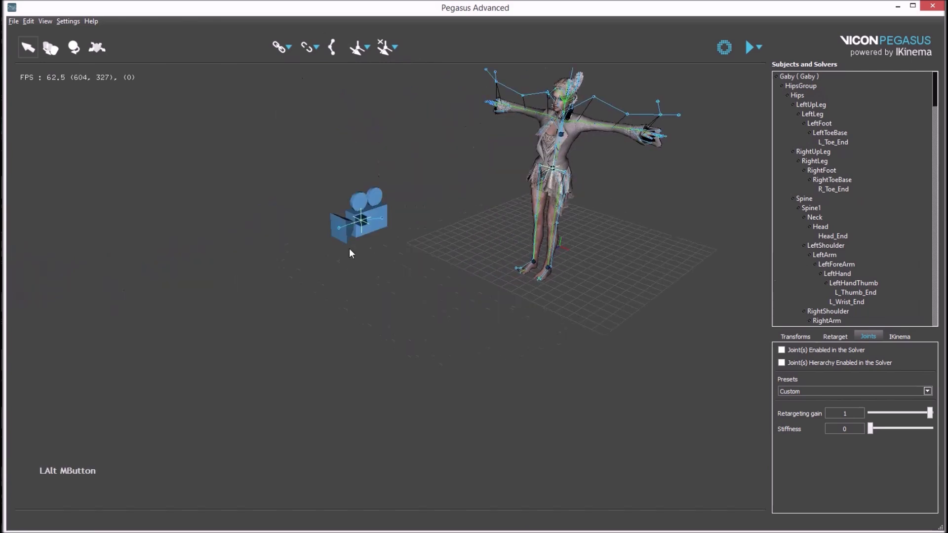
{"action": "scroll", "coordinate": [347, 246], "scroll_direction": "up", "scroll_amount": 5}
{"action": "mouse_move", "coordinate": [304, 221]}
{"action": "left_mouse_down", "text": "alt"}
{"action": "mouse_move", "coordinate": [293, 219]}
{"action": "mouse_move", "coordinate": [304, 226]}
{"action": "left_mouse_up", "text": "alt"}
{"action": "scroll", "coordinate": [299, 223], "scroll_direction": "up", "scroll_amount": 3}
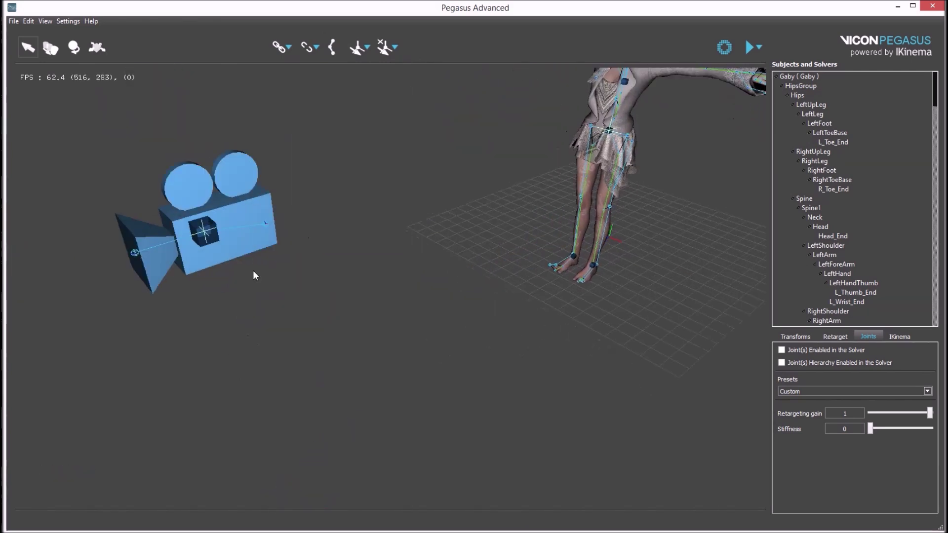
{"action": "left_click", "coordinate": [159, 242]}
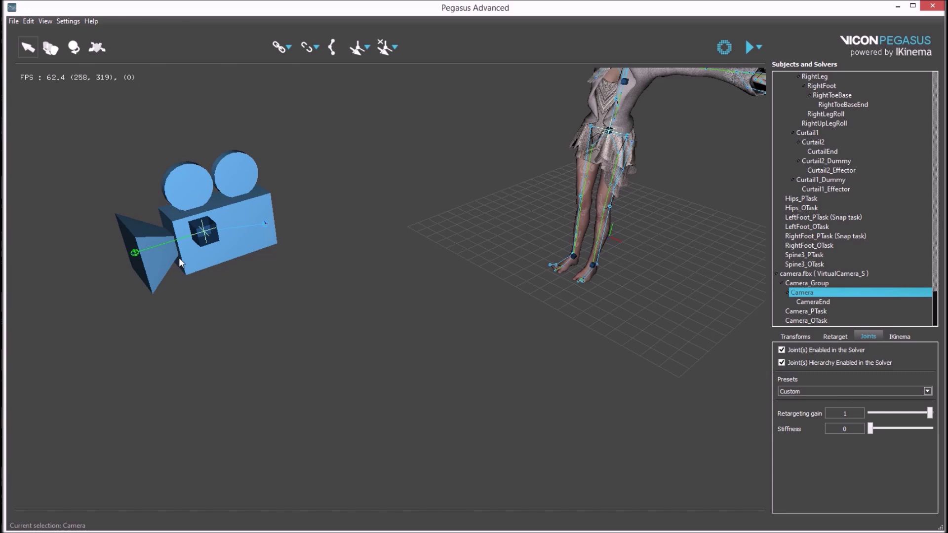
{"action": "key", "text": "e"}
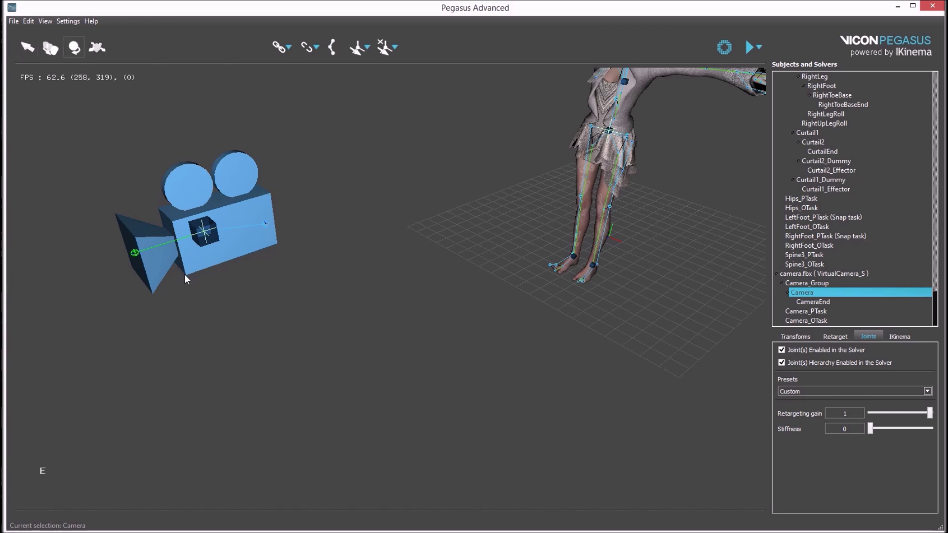
{"action": "left_click_drag", "start_coordinate": [187, 249], "coordinate": [335, 263]}
{"action": "key", "text": "f"}
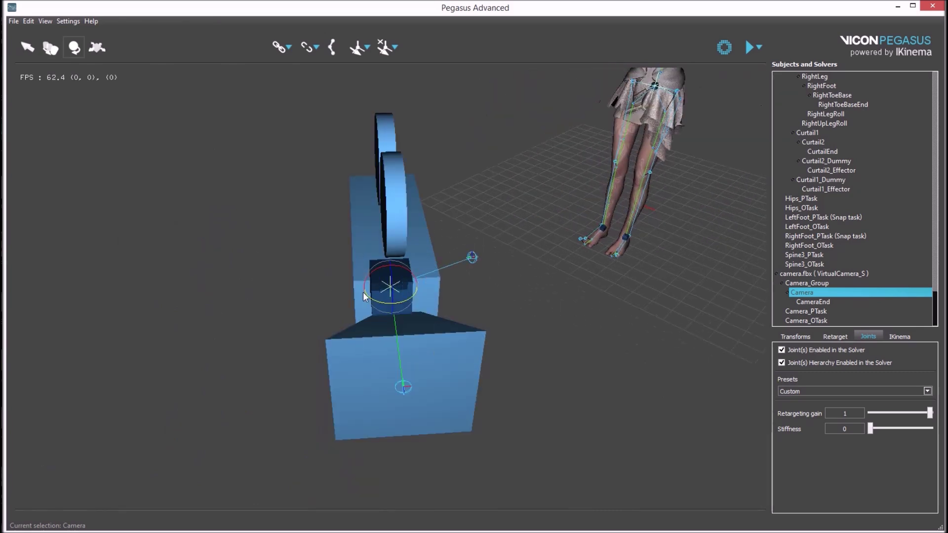
{"action": "left_click_drag", "start_coordinate": [363, 292], "coordinate": [456, 285]}
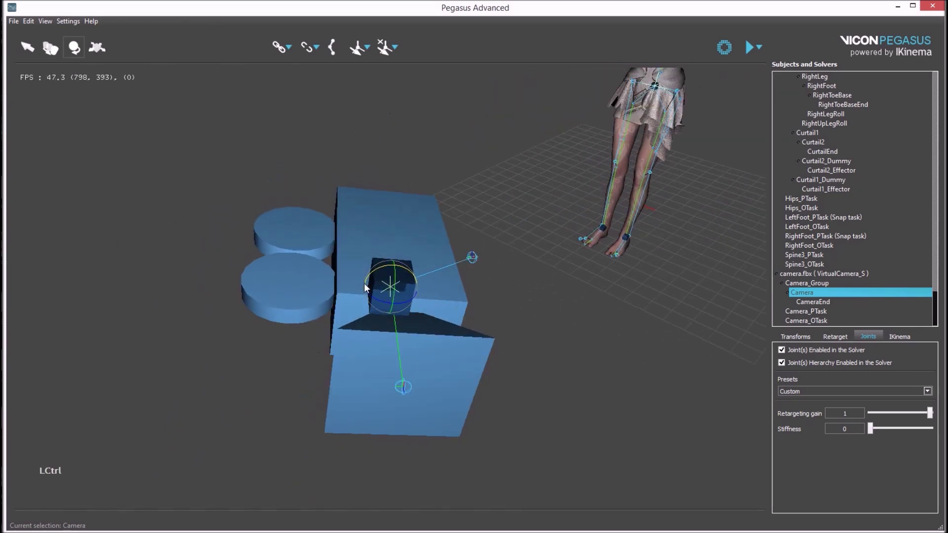
{"action": "key", "text": "ctrl+z"}
{"action": "left_click_drag", "start_coordinate": [370, 298], "coordinate": [423, 224]}
{"action": "key", "text": "ctrl+z"}
{"action": "left_click_drag", "start_coordinate": [579, 362], "coordinate": [413, 257], "text": "ctrl"}
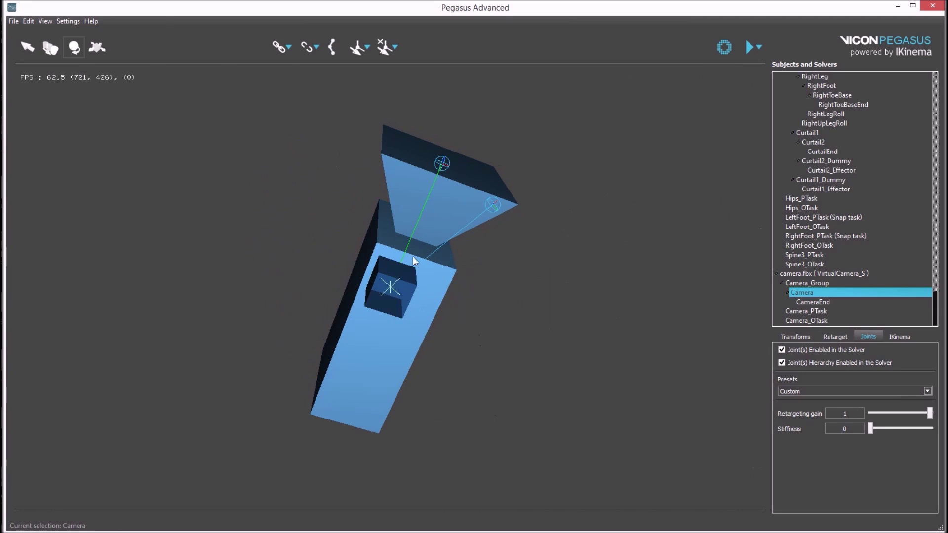
Select Camera_Group and rotate the camera model into its new orientation
{"action": "left_click", "coordinate": [395, 291]}
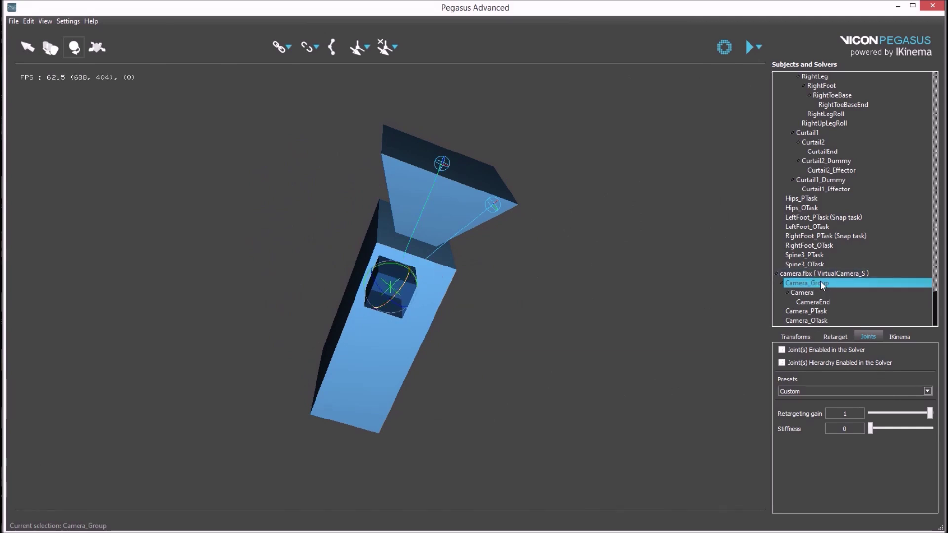
{"action": "left_click_drag", "start_coordinate": [384, 263], "coordinate": [410, 268], "text": "alt"}
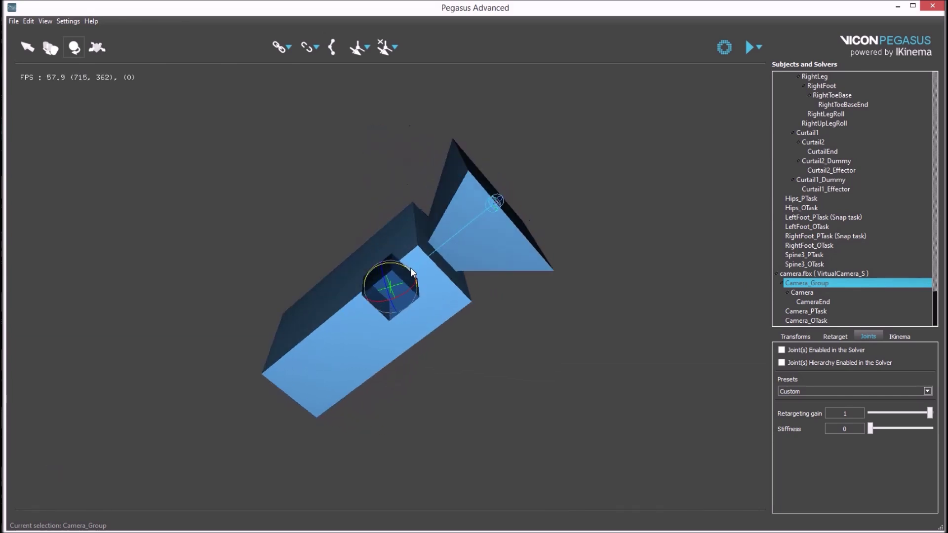
{"action": "left_click_drag", "start_coordinate": [502, 312], "coordinate": [433, 379], "text": "alt"}
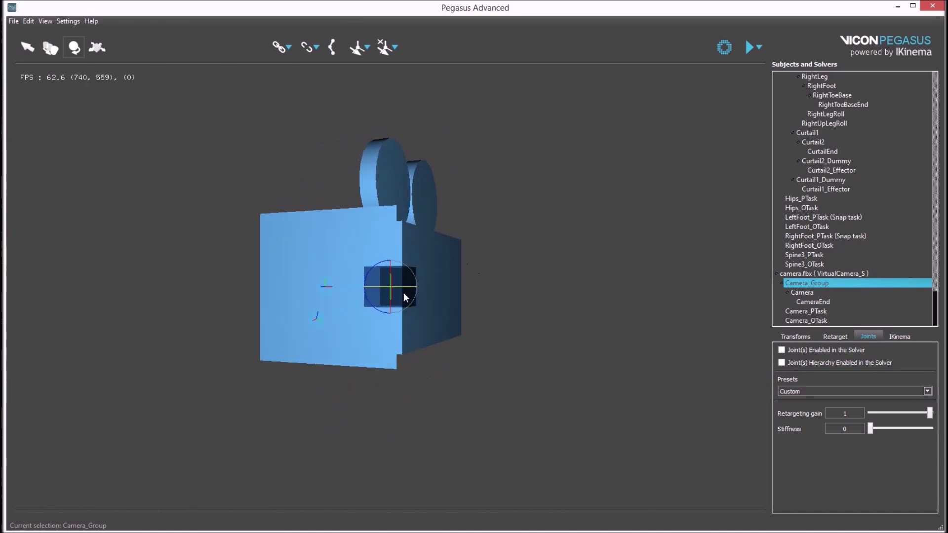
{"action": "left_click_drag", "start_coordinate": [391, 267], "coordinate": [416, 303], "text": "alt"}
{"action": "left_click_drag", "start_coordinate": [390, 268], "coordinate": [424, 408]}
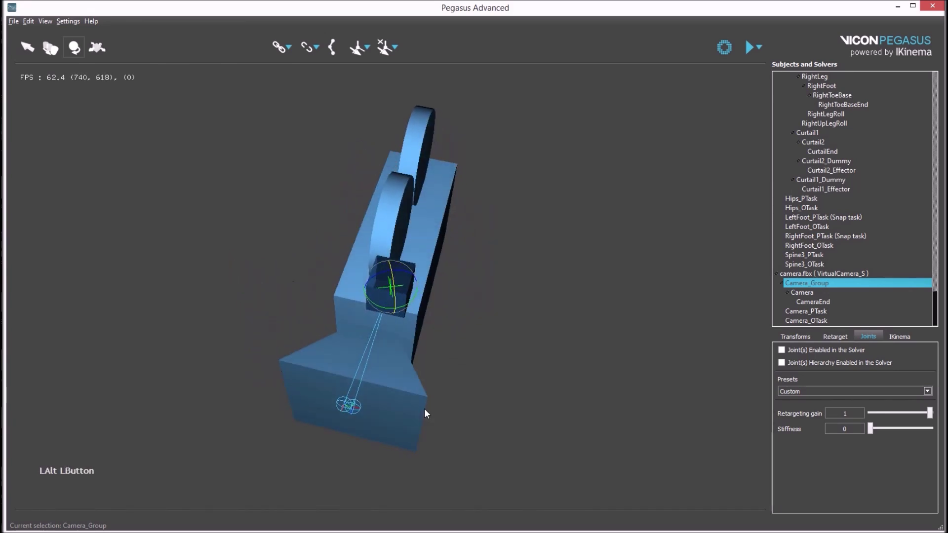
{"action": "left_click_drag", "start_coordinate": [408, 306], "coordinate": [311, 212]}
{"action": "scroll", "coordinate": [477, 333], "scroll_direction": "down", "scroll_amount": 10}
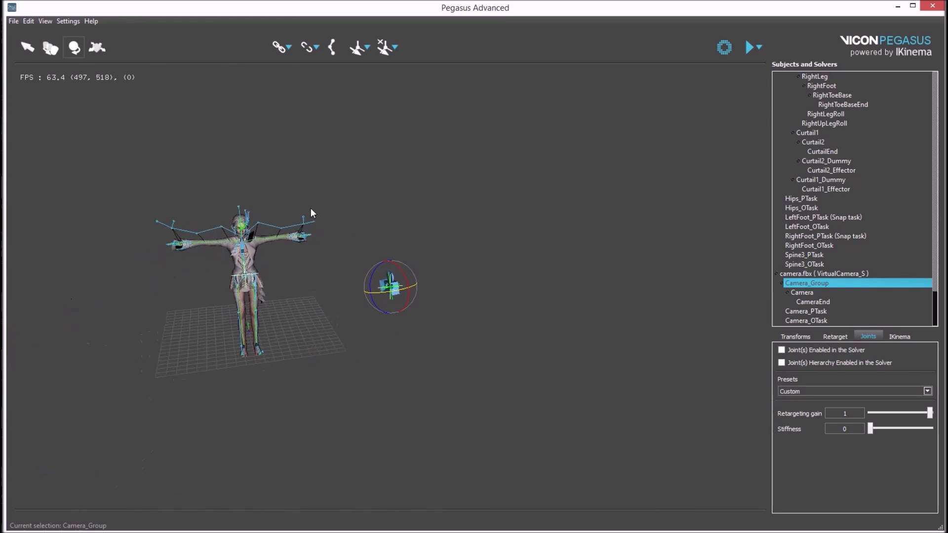
Save the project from File > Save Project under the file name 'test'
{"action": "left_click", "coordinate": [14, 22]}
{"action": "left_click", "coordinate": [49, 45]}
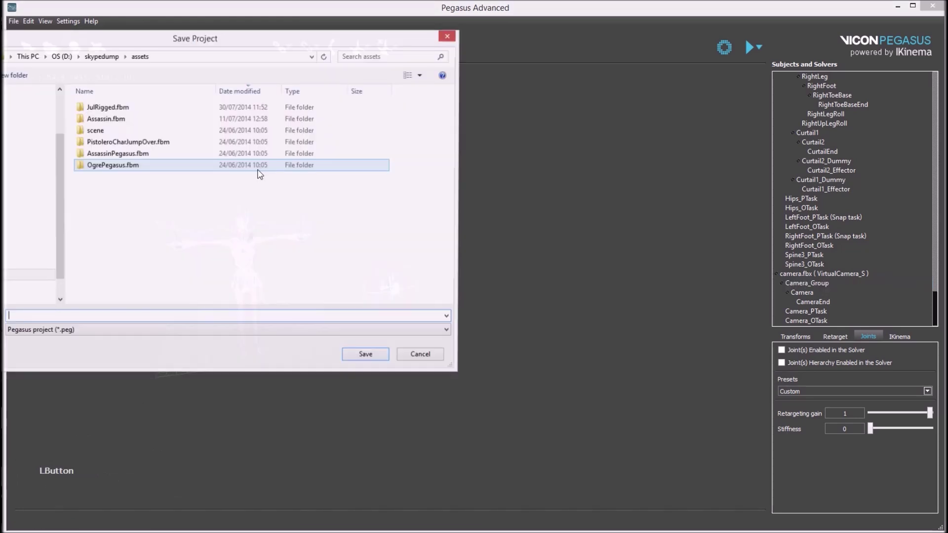
{"action": "left_click", "coordinate": [71, 320]}
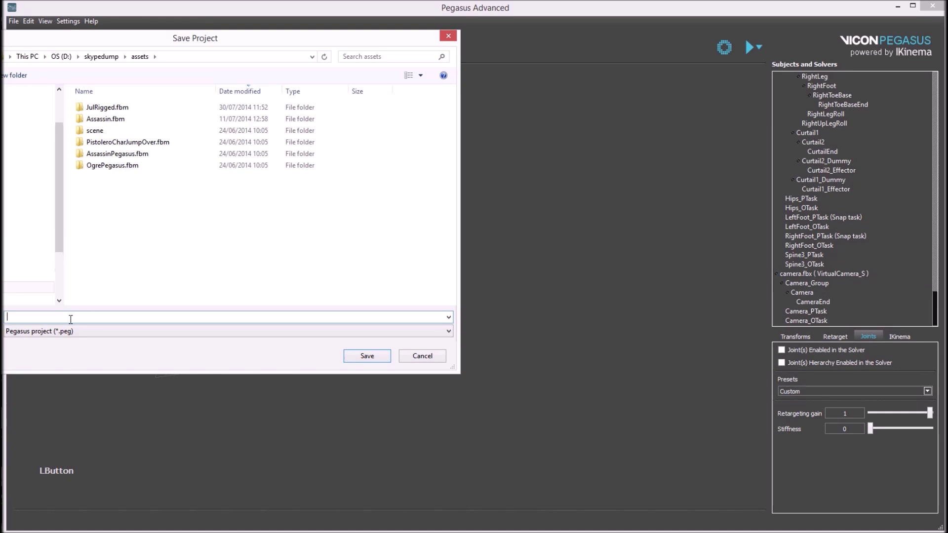
{"action": "type", "text": "test"}
{"action": "key", "text": "Return"}
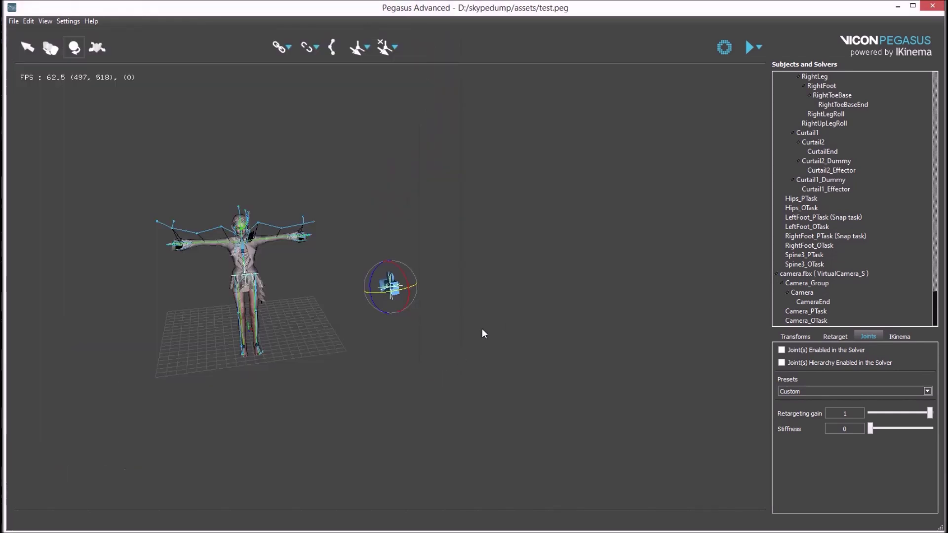
Run live playback while orbiting the character and camera prop, then stop and restart it
{"action": "left_click", "coordinate": [748, 50]}
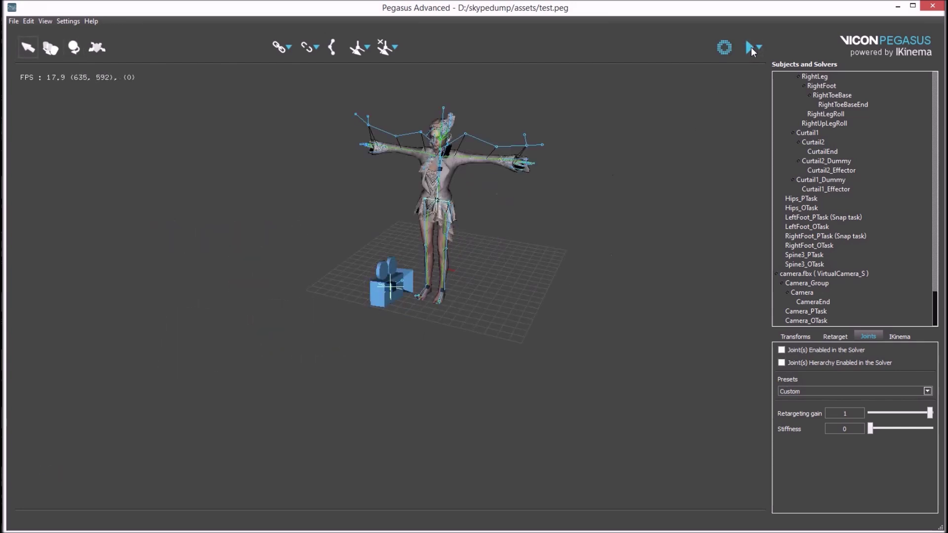
{"action": "left_click", "coordinate": [749, 47]}
{"action": "left_click_drag", "start_coordinate": [494, 237], "coordinate": [402, 326], "text": "alt"}
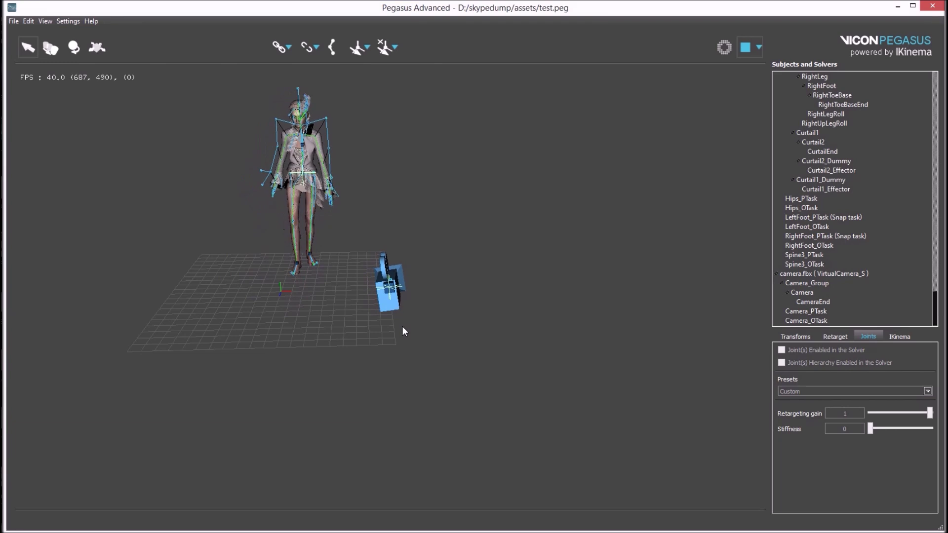
{"action": "left_click_drag", "start_coordinate": [402, 326], "coordinate": [381, 329], "text": "alt"}
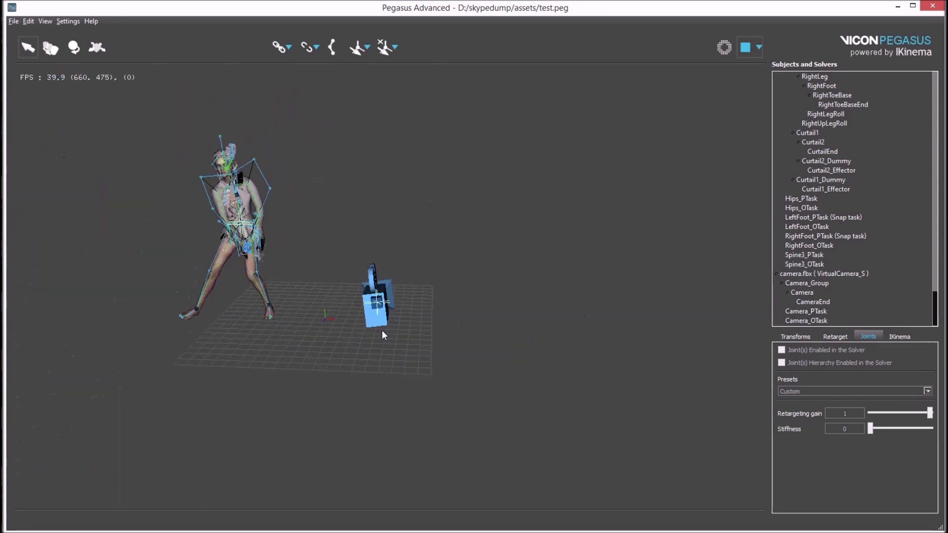
{"action": "left_click", "coordinate": [746, 47]}
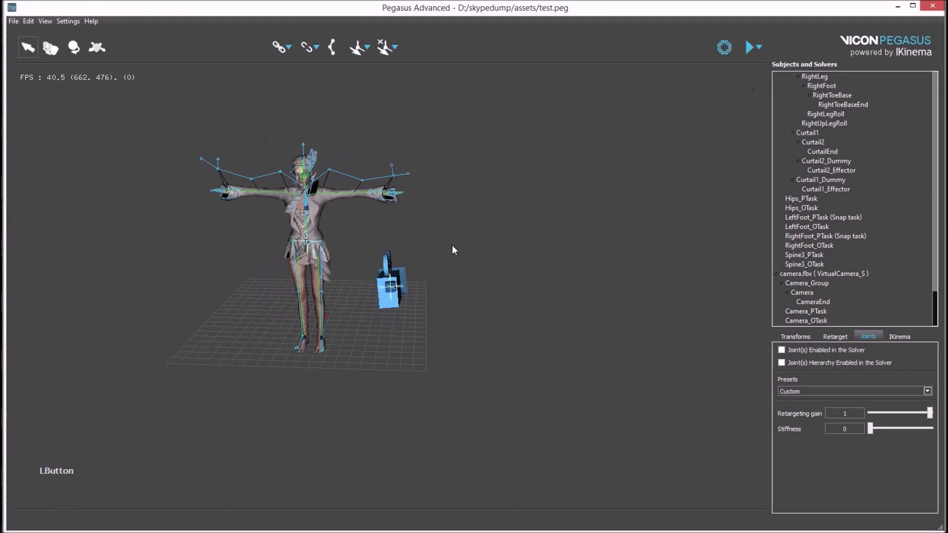
{"action": "scroll", "coordinate": [453, 249], "scroll_direction": "up", "scroll_amount": 3}
{"action": "left_click_drag", "start_coordinate": [453, 249], "coordinate": [390, 289], "text": "alt"}
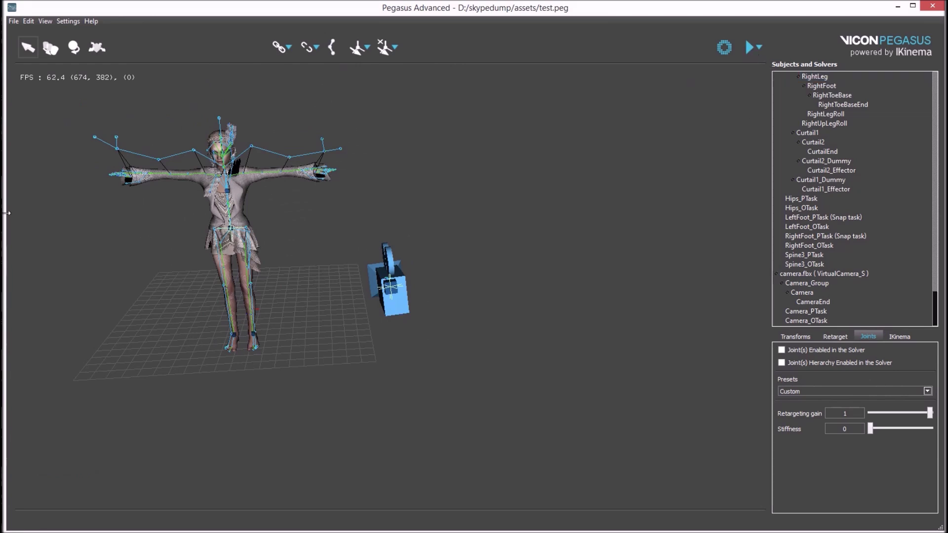
{"action": "left_click", "coordinate": [748, 49]}
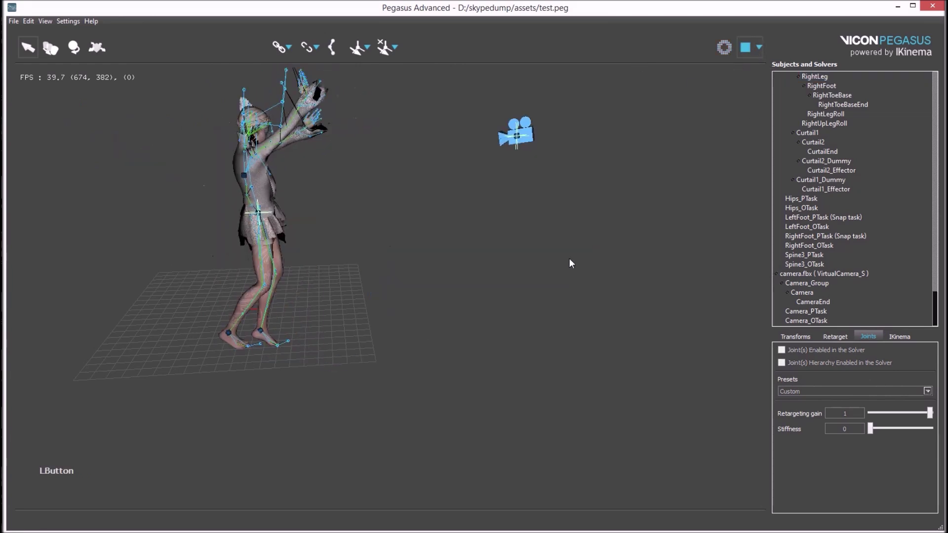
{"action": "left_click_drag", "start_coordinate": [506, 277], "coordinate": [415, 275], "text": "alt"}
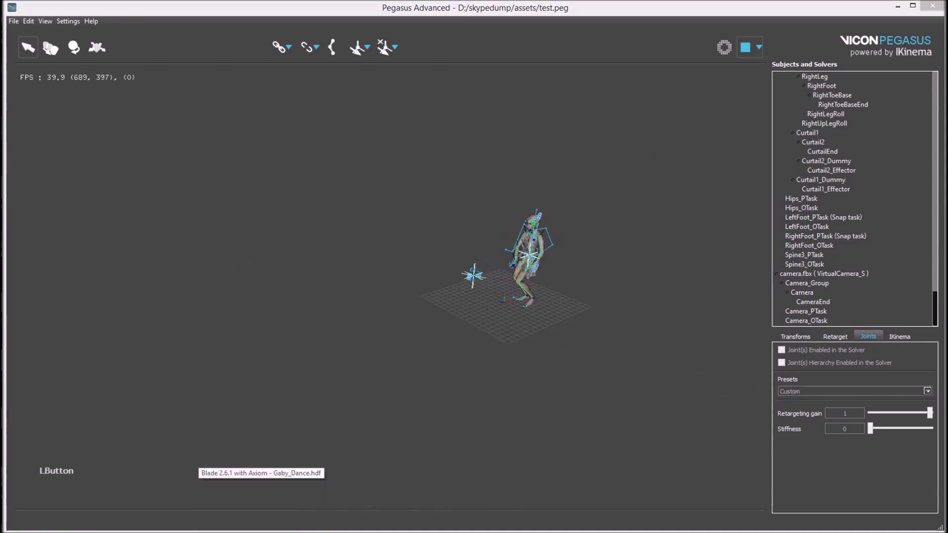
Orbit around the dancing character and camera, then switch to the Vicon Blade window
{"action": "left_click", "coordinate": [262, 507]}
{"action": "left_click", "coordinate": [298, 336]}
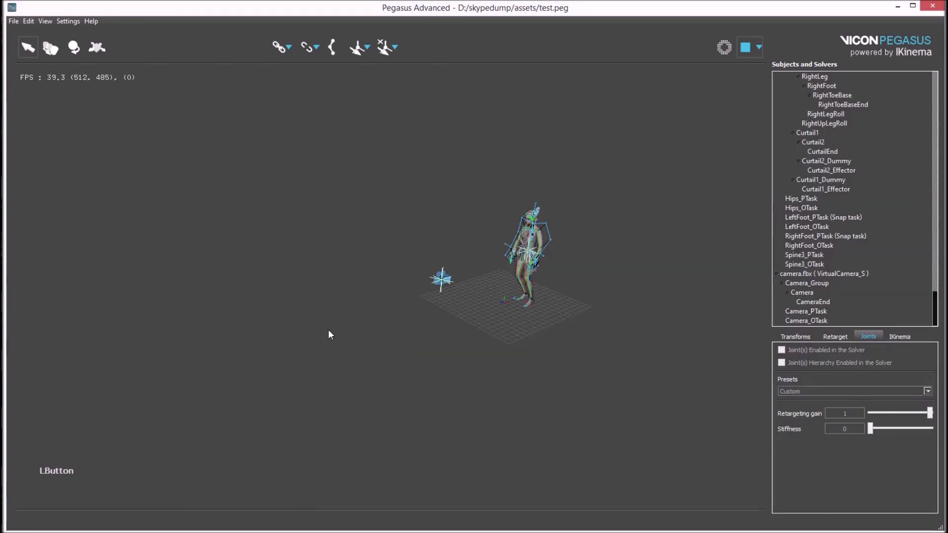
{"action": "left_click_drag", "start_coordinate": [437, 356], "coordinate": [467, 304], "text": "alt"}
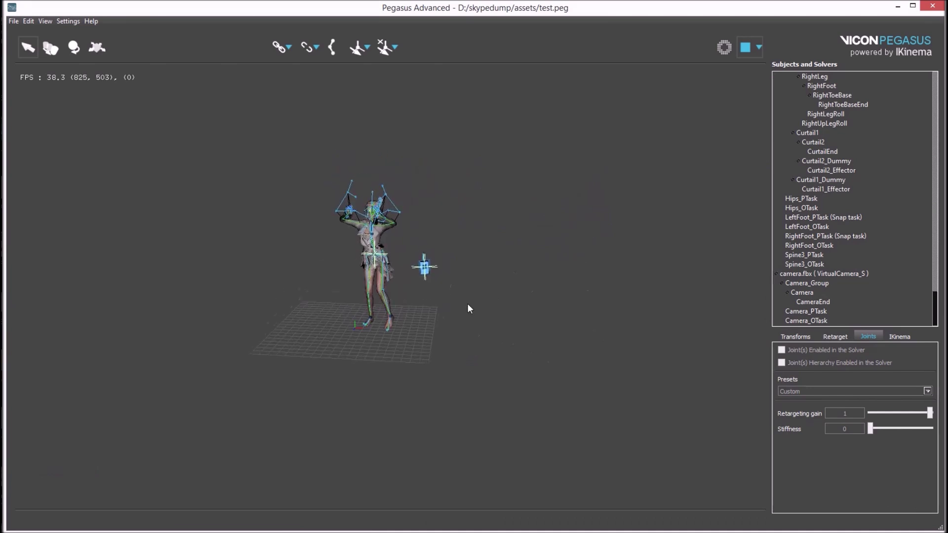
{"action": "scroll", "coordinate": [467, 304], "scroll_direction": "up", "scroll_amount": 4}
{"action": "mouse_move", "coordinate": [482, 315]}
{"action": "left_mouse_down", "text": "alt"}
{"action": "mouse_move", "coordinate": [449, 328]}
{"action": "mouse_move", "coordinate": [464, 320]}
{"action": "left_mouse_up", "text": "alt"}
{"action": "scroll", "coordinate": [464, 302], "scroll_direction": "down", "scroll_amount": 3}
{"action": "key", "text": "alt+Tab"}
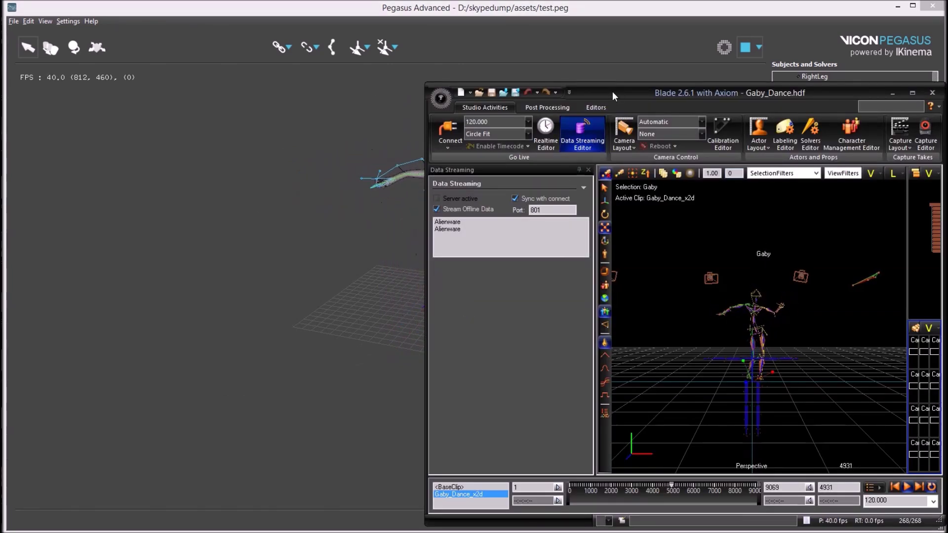
After checking Blade's streaming Gaby_Dance clip, return to Pegasus Advanced with the character dancing live
{"action": "left_click", "coordinate": [339, 300]}
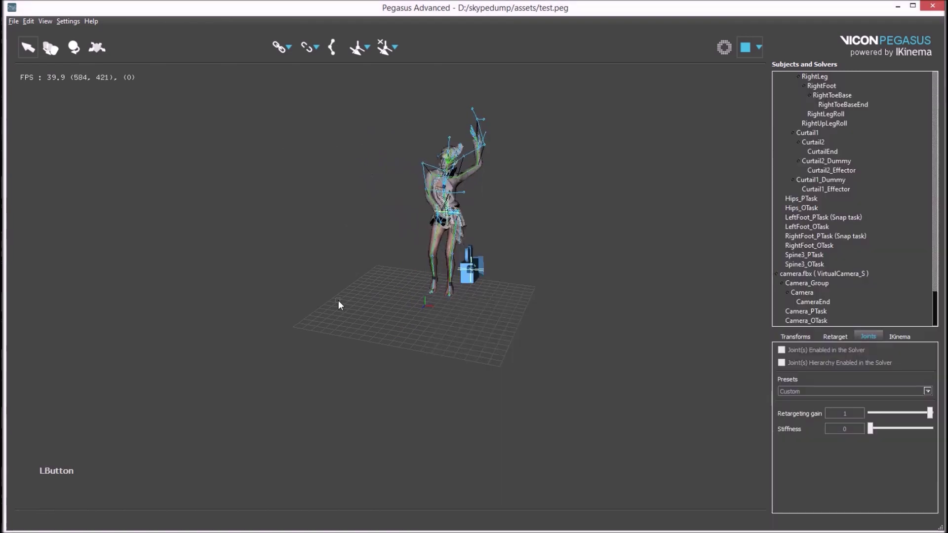